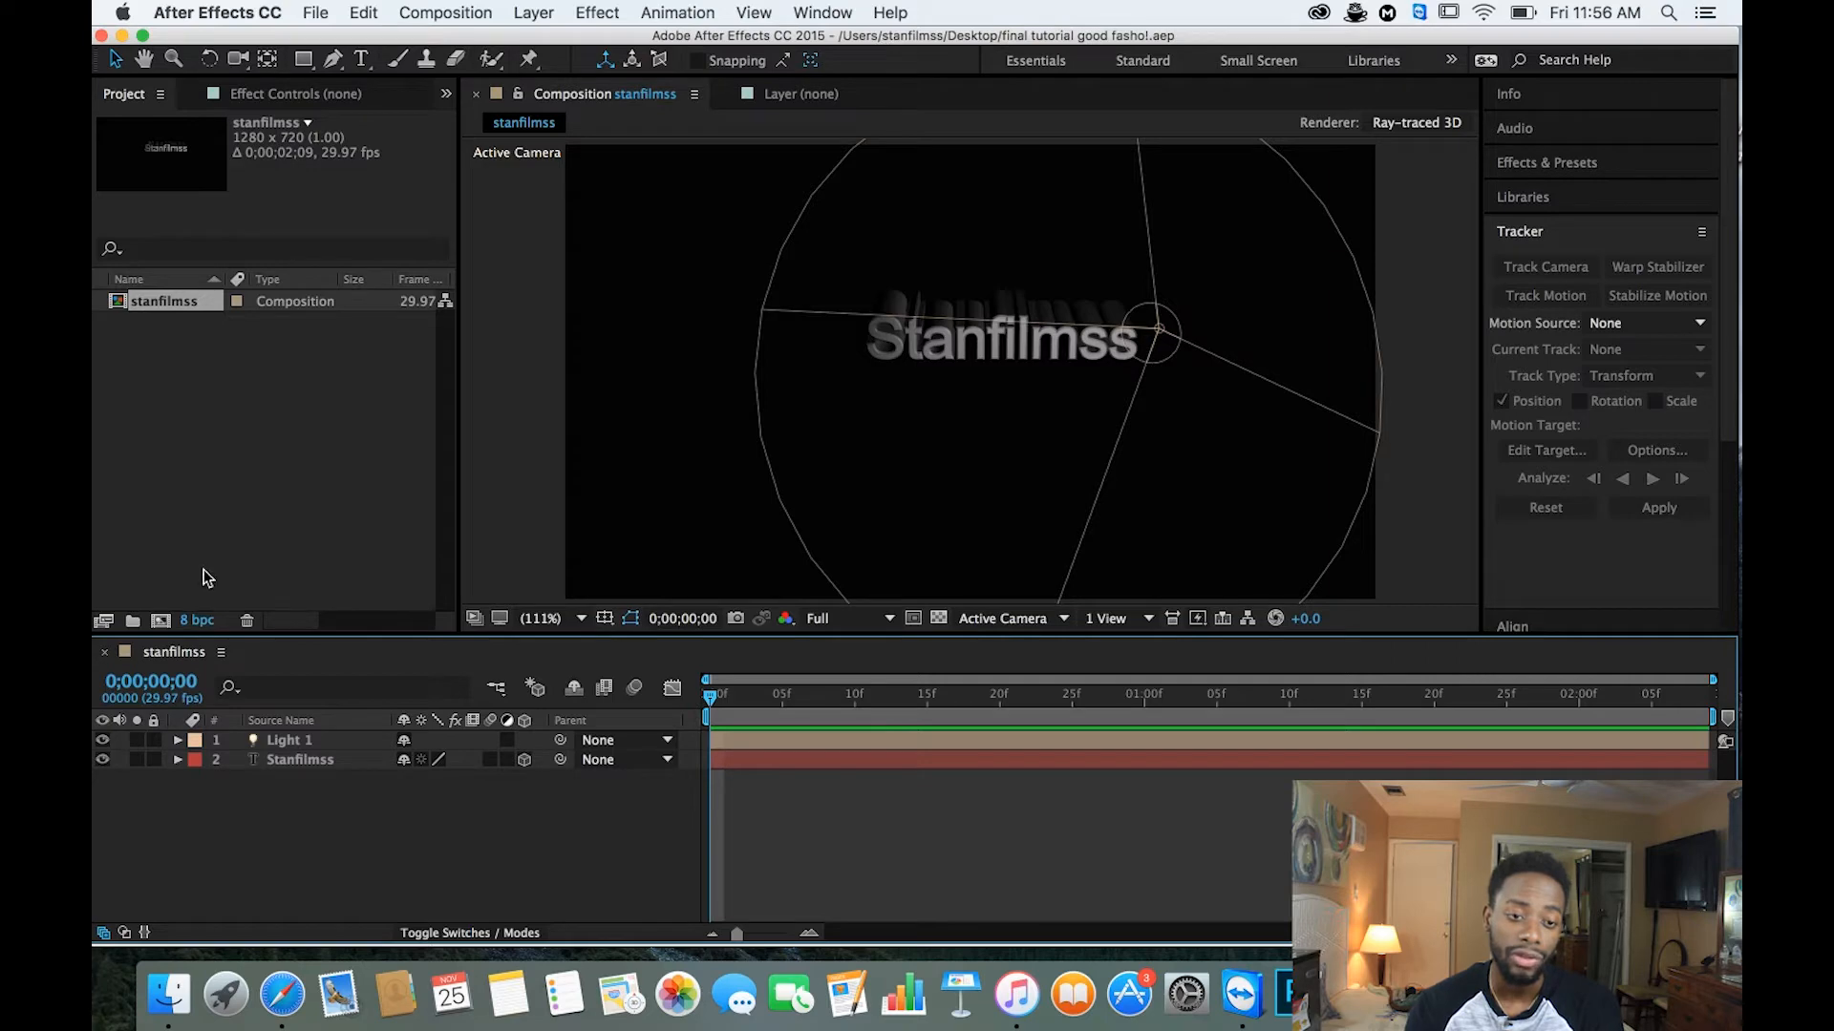
Add the P1020438.MP4 clip from the Downloads folder to the stanfilmss composition
left_click(172, 996)
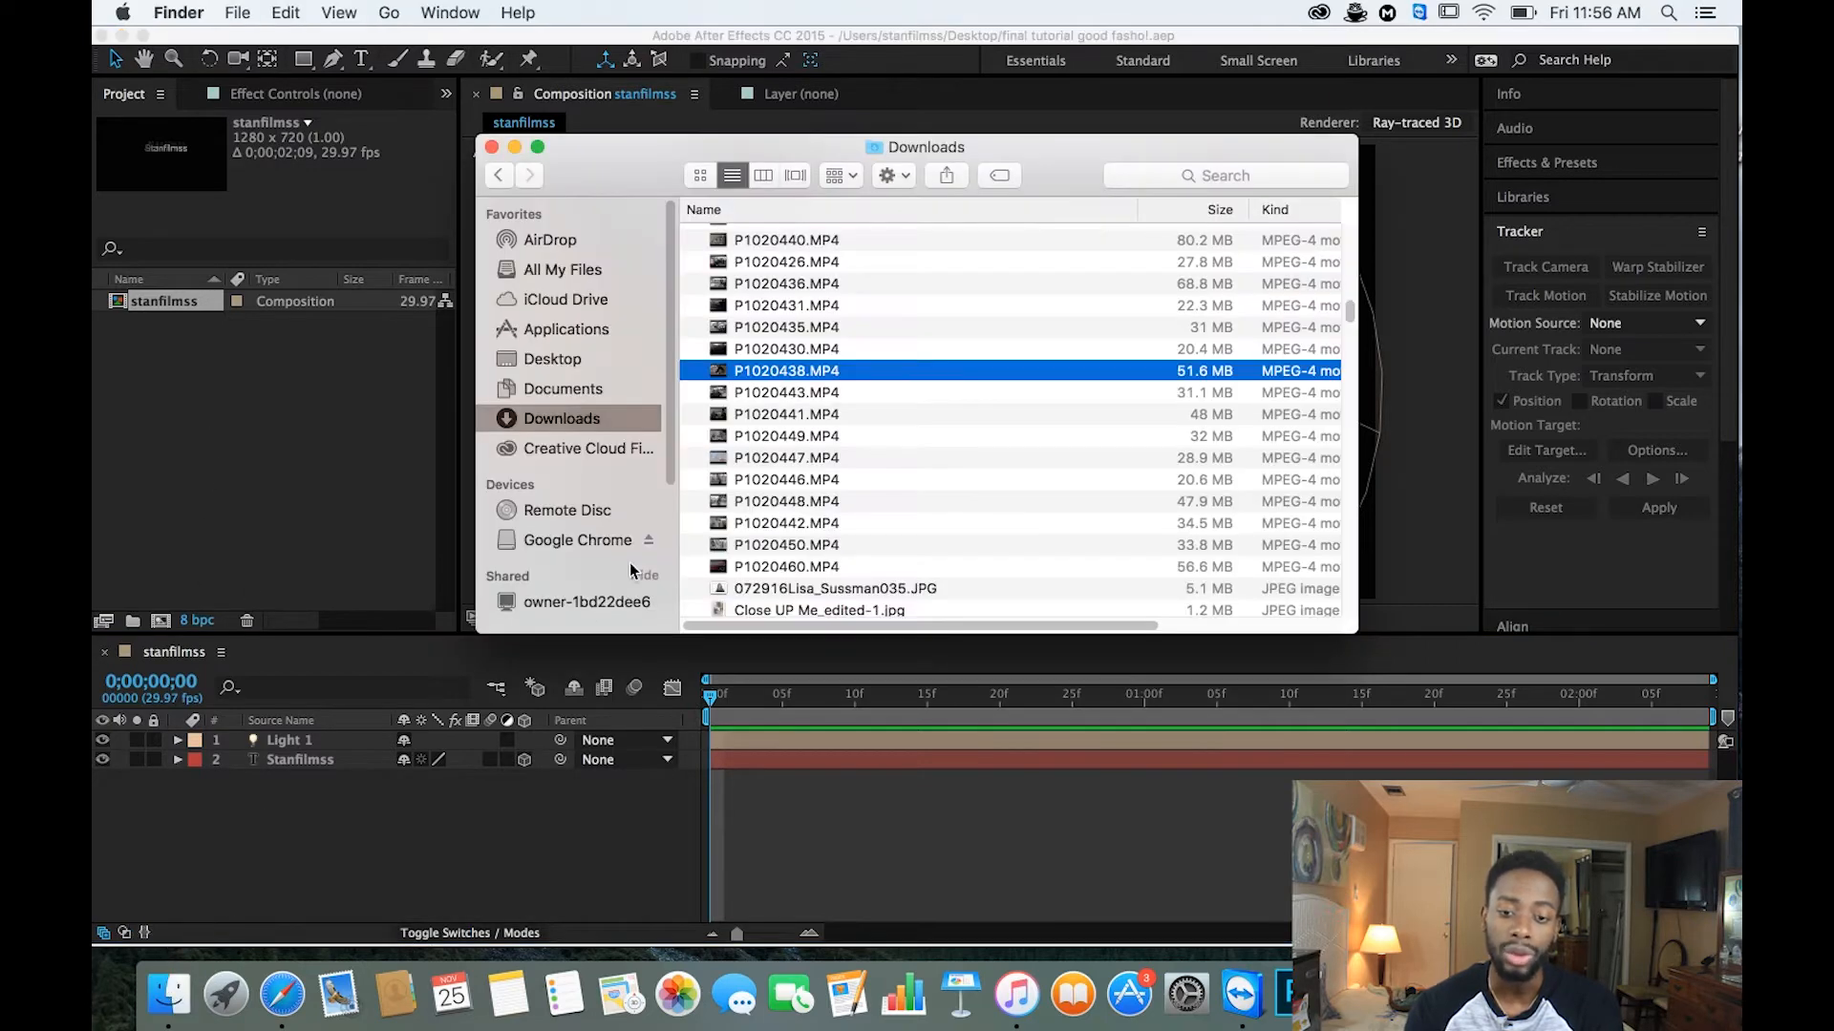
left_click(778, 372)
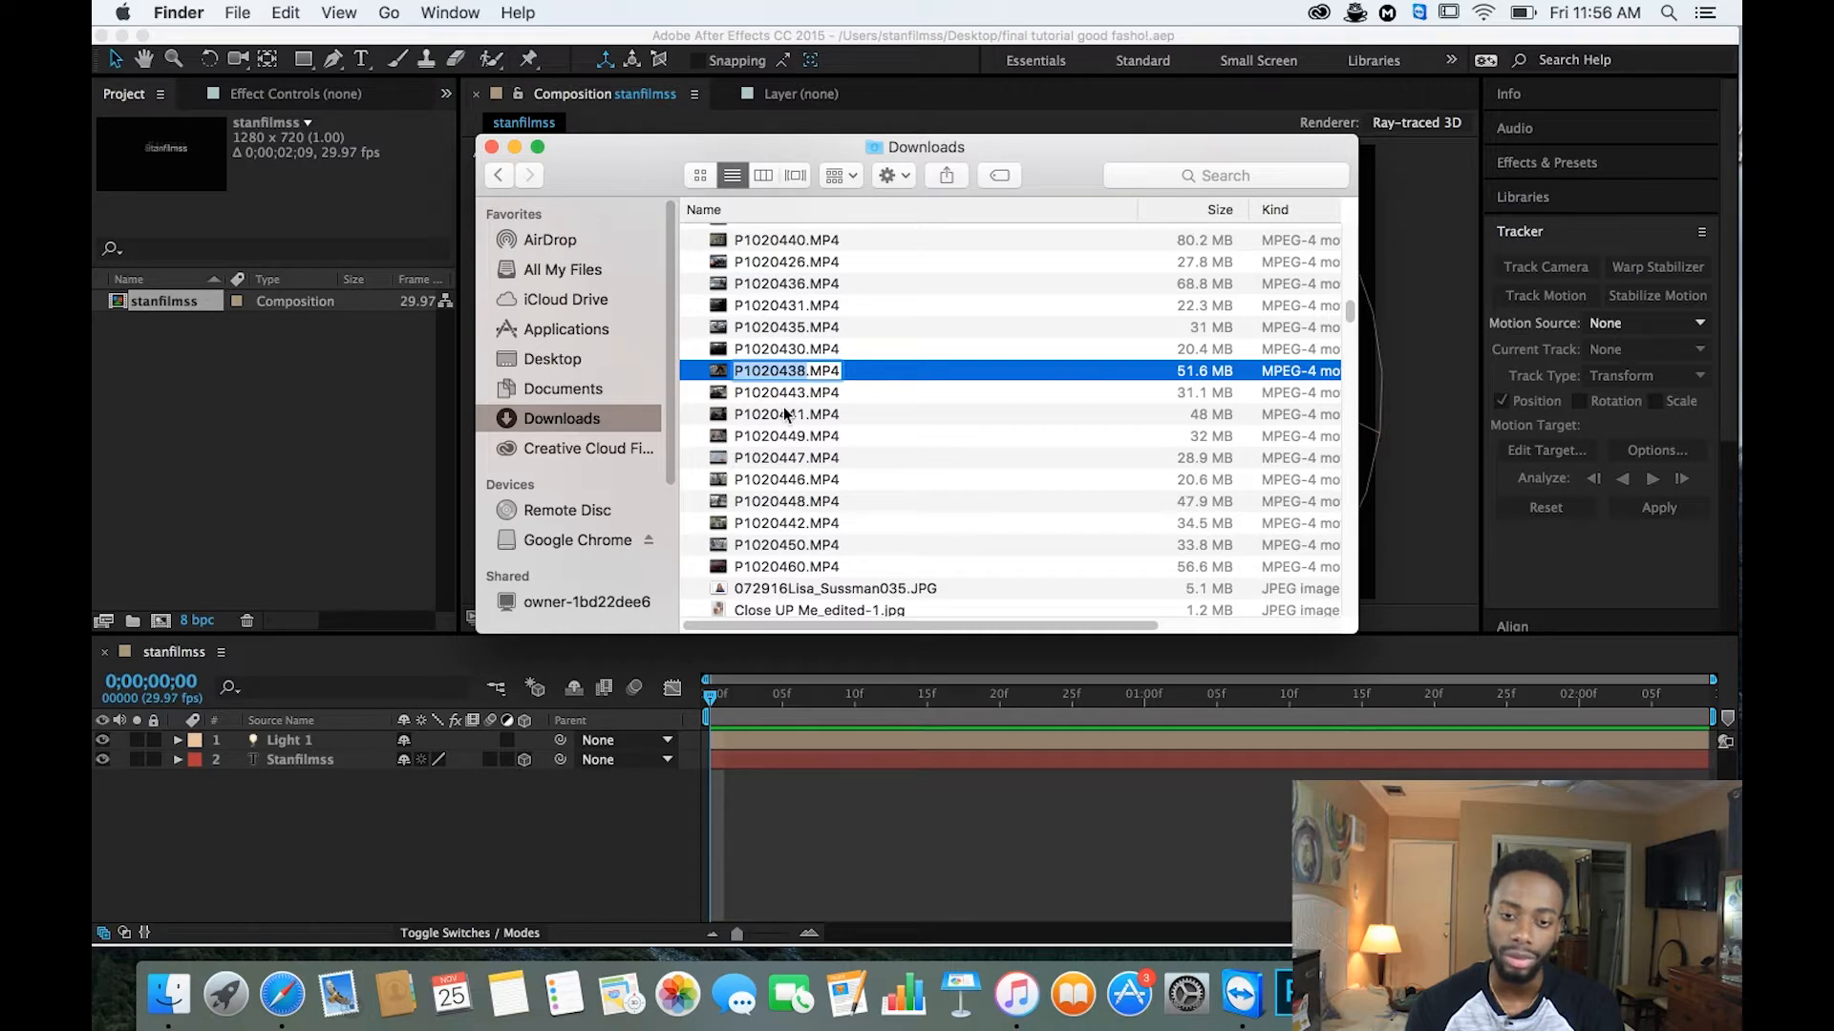
left_click(850, 395)
left_click_drag(821, 375, 421, 808)
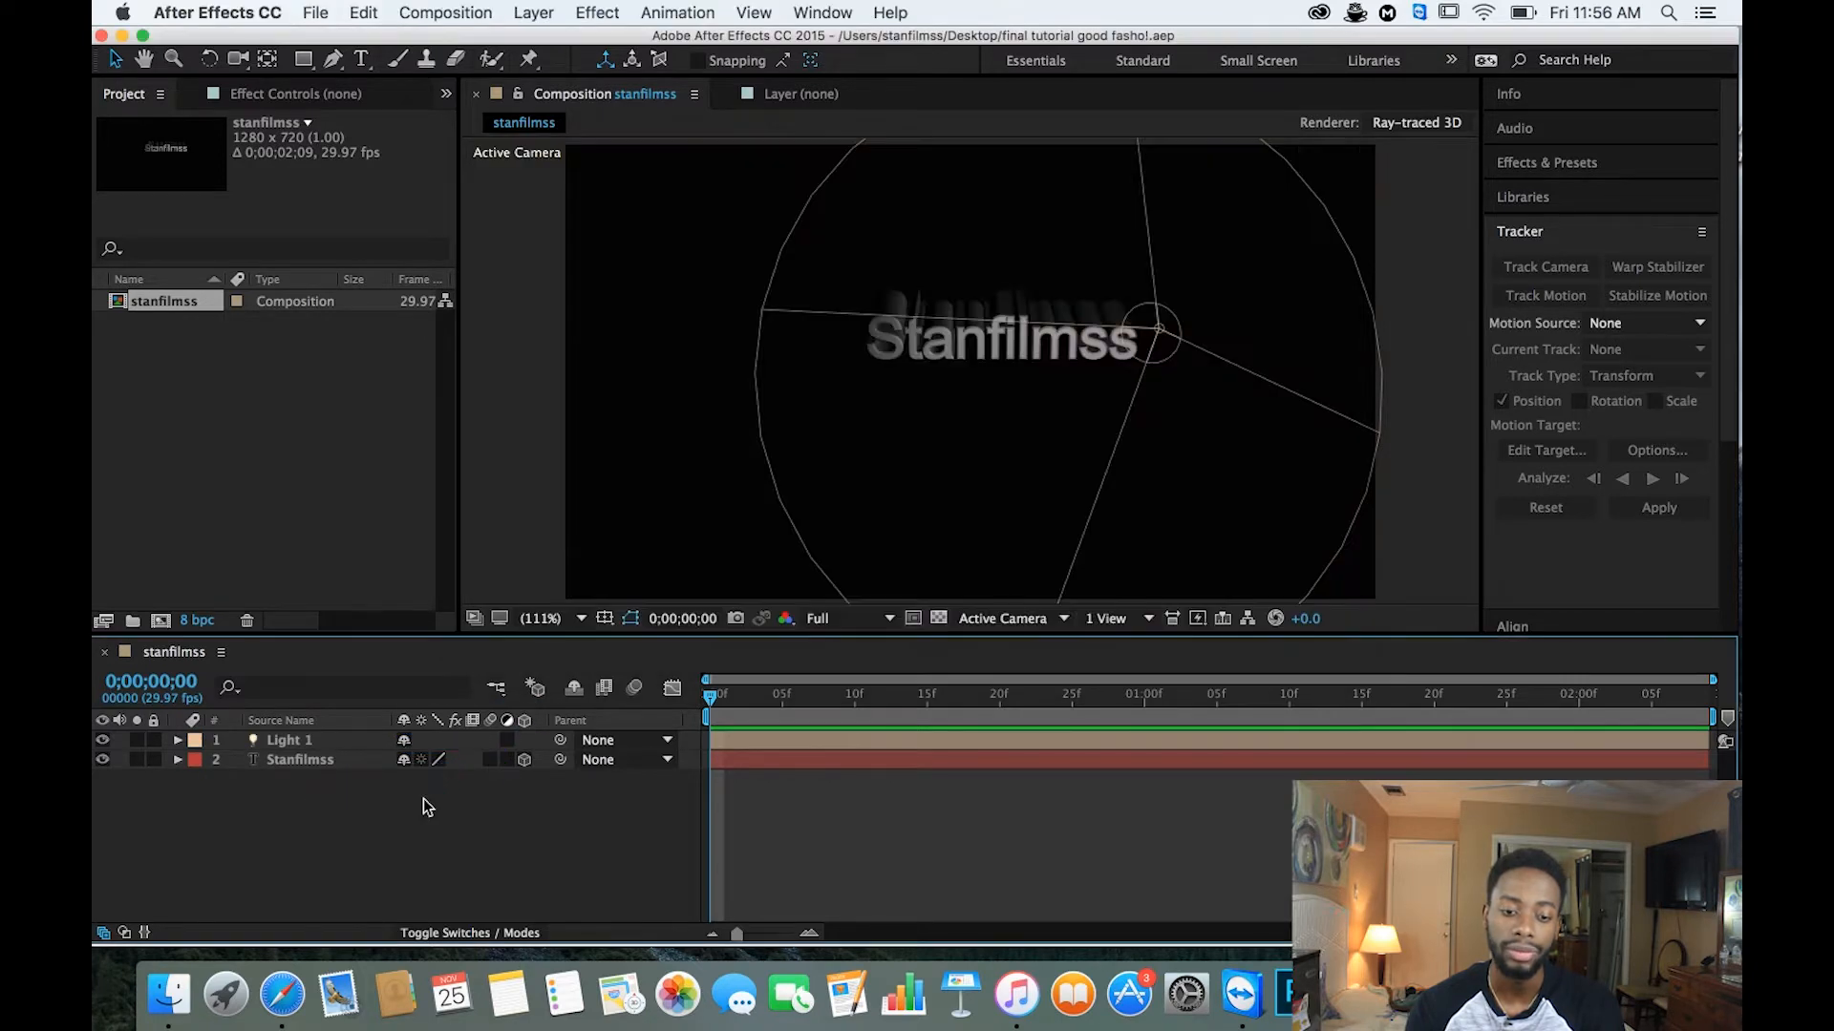
Review the clip, end the work area at 0;00;02;00 and trim the composition to the work area
left_click(716, 703)
left_click_drag(717, 703, 944, 718)
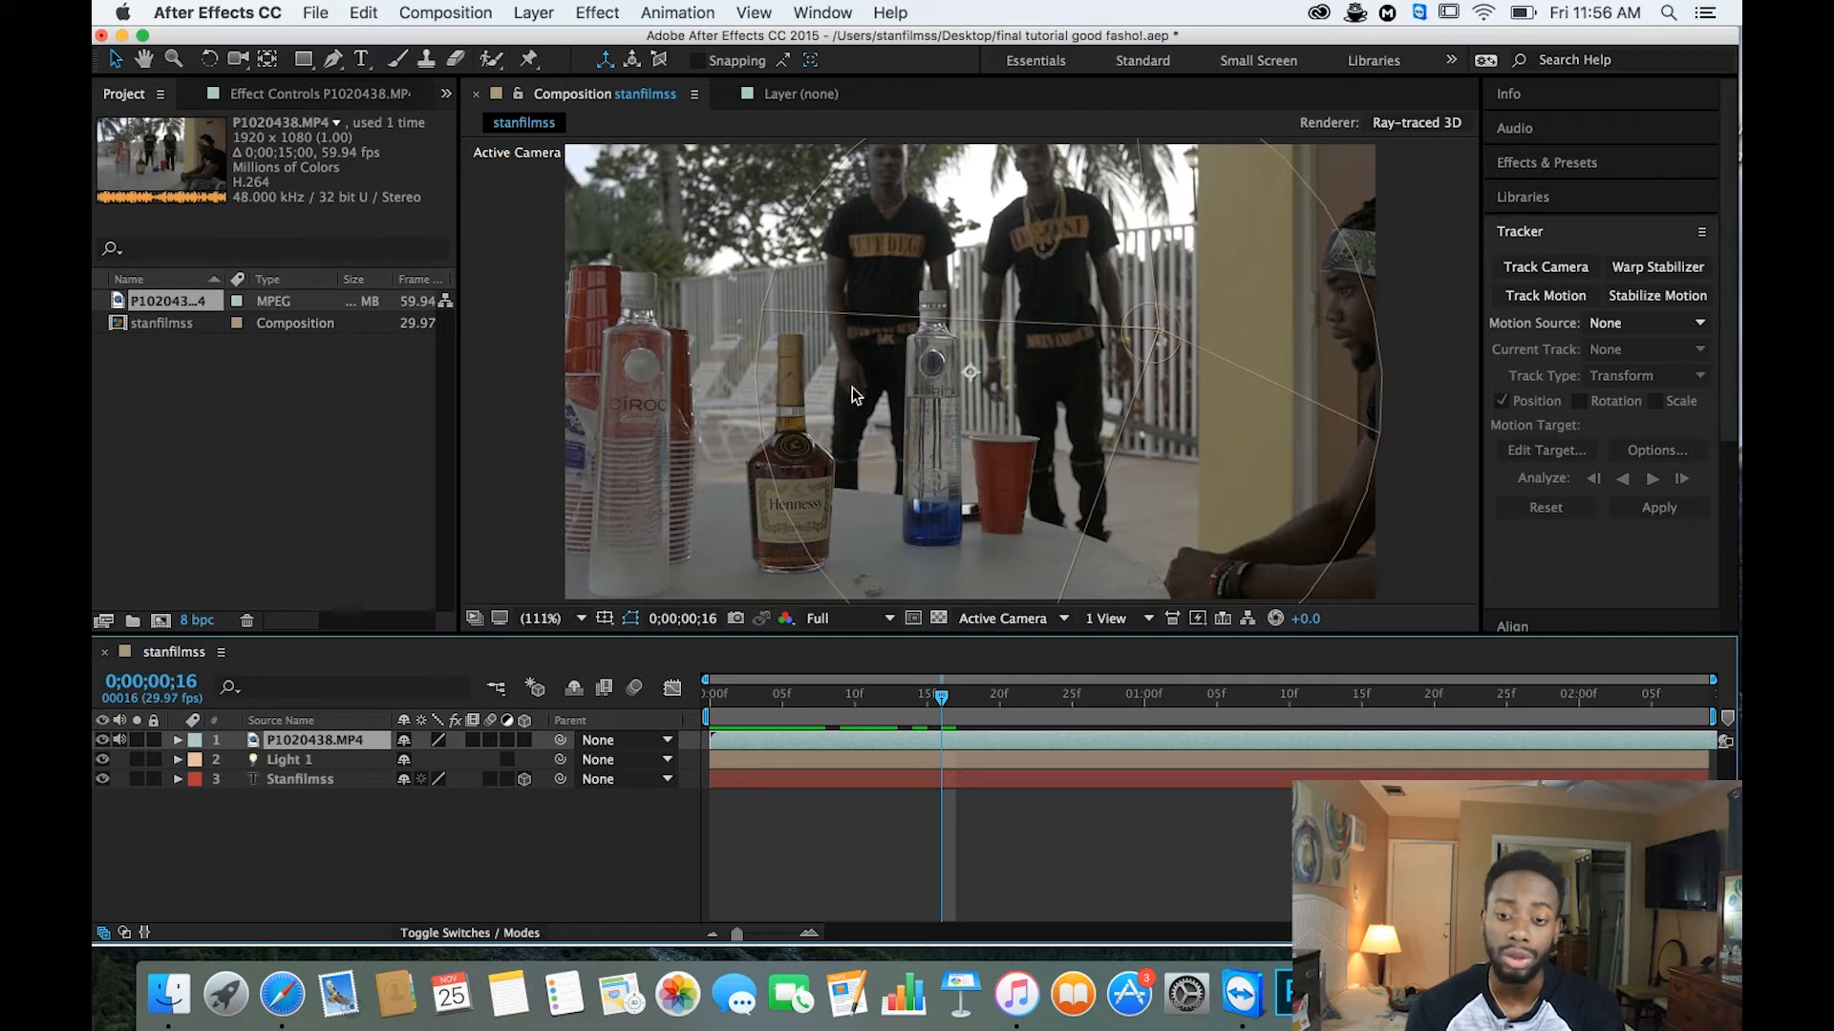
left_click(912, 703)
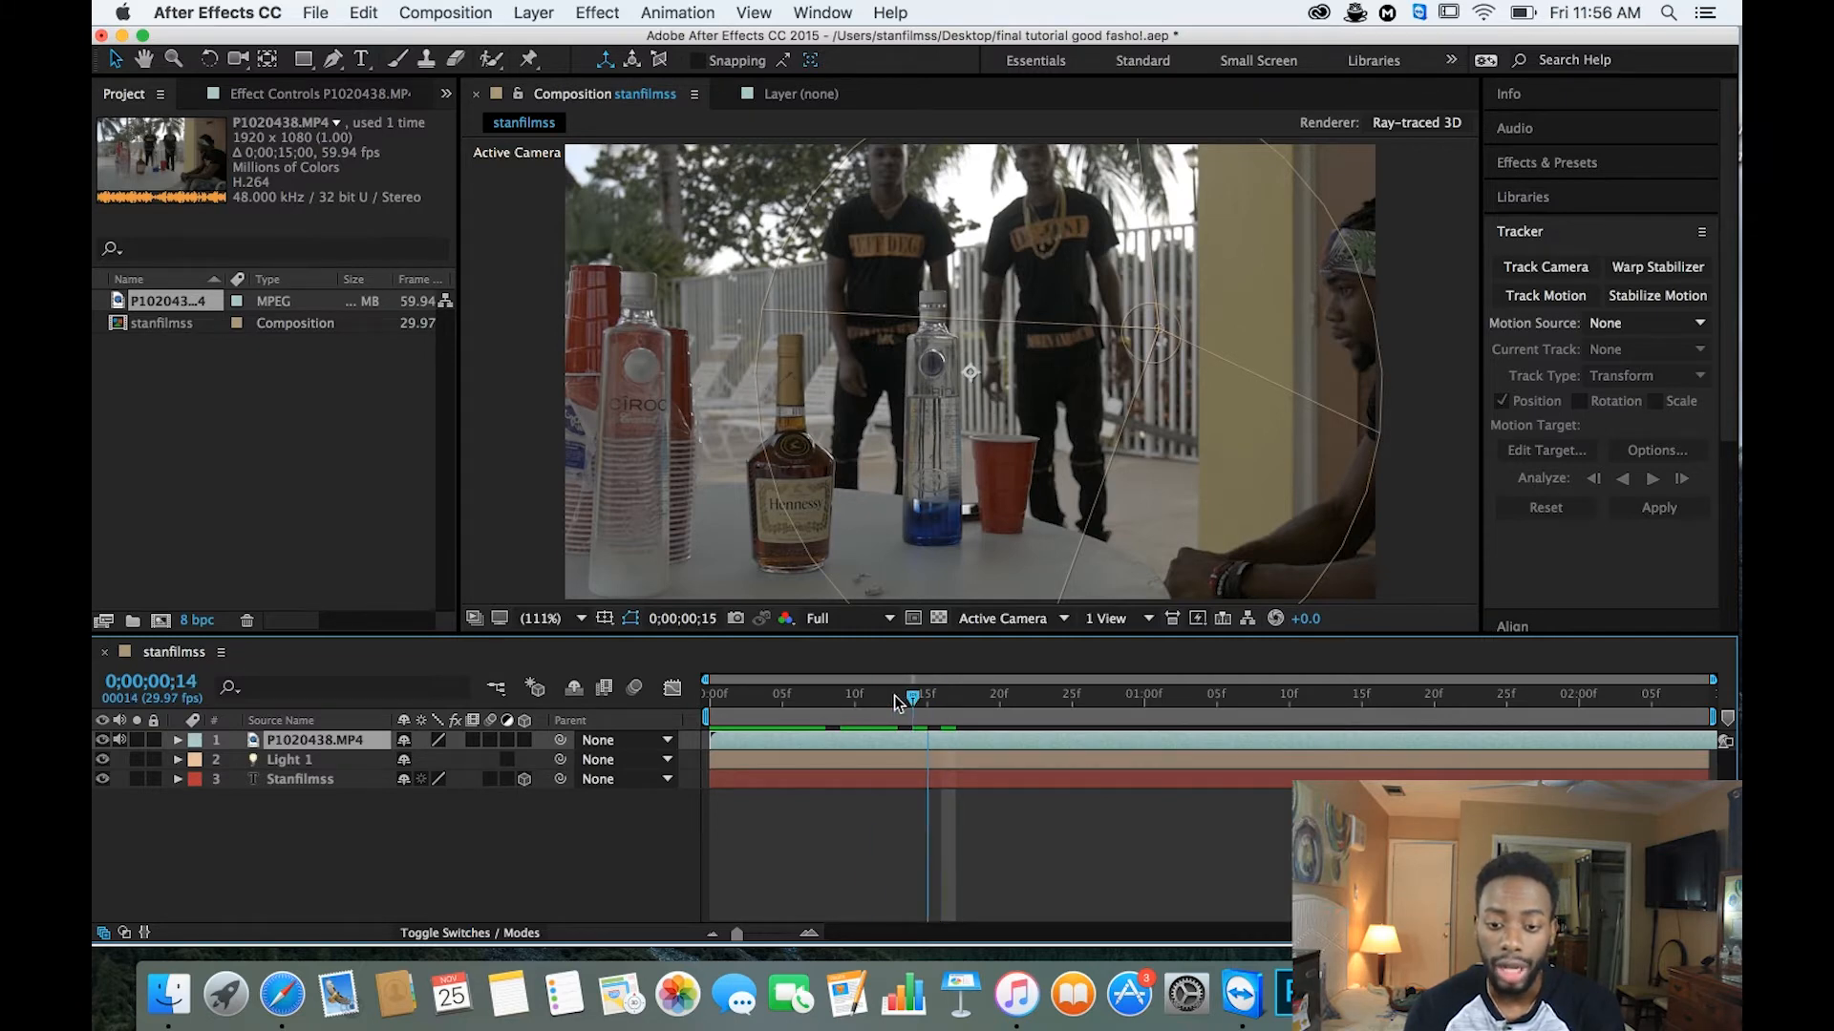
left_click_drag(897, 703, 753, 699)
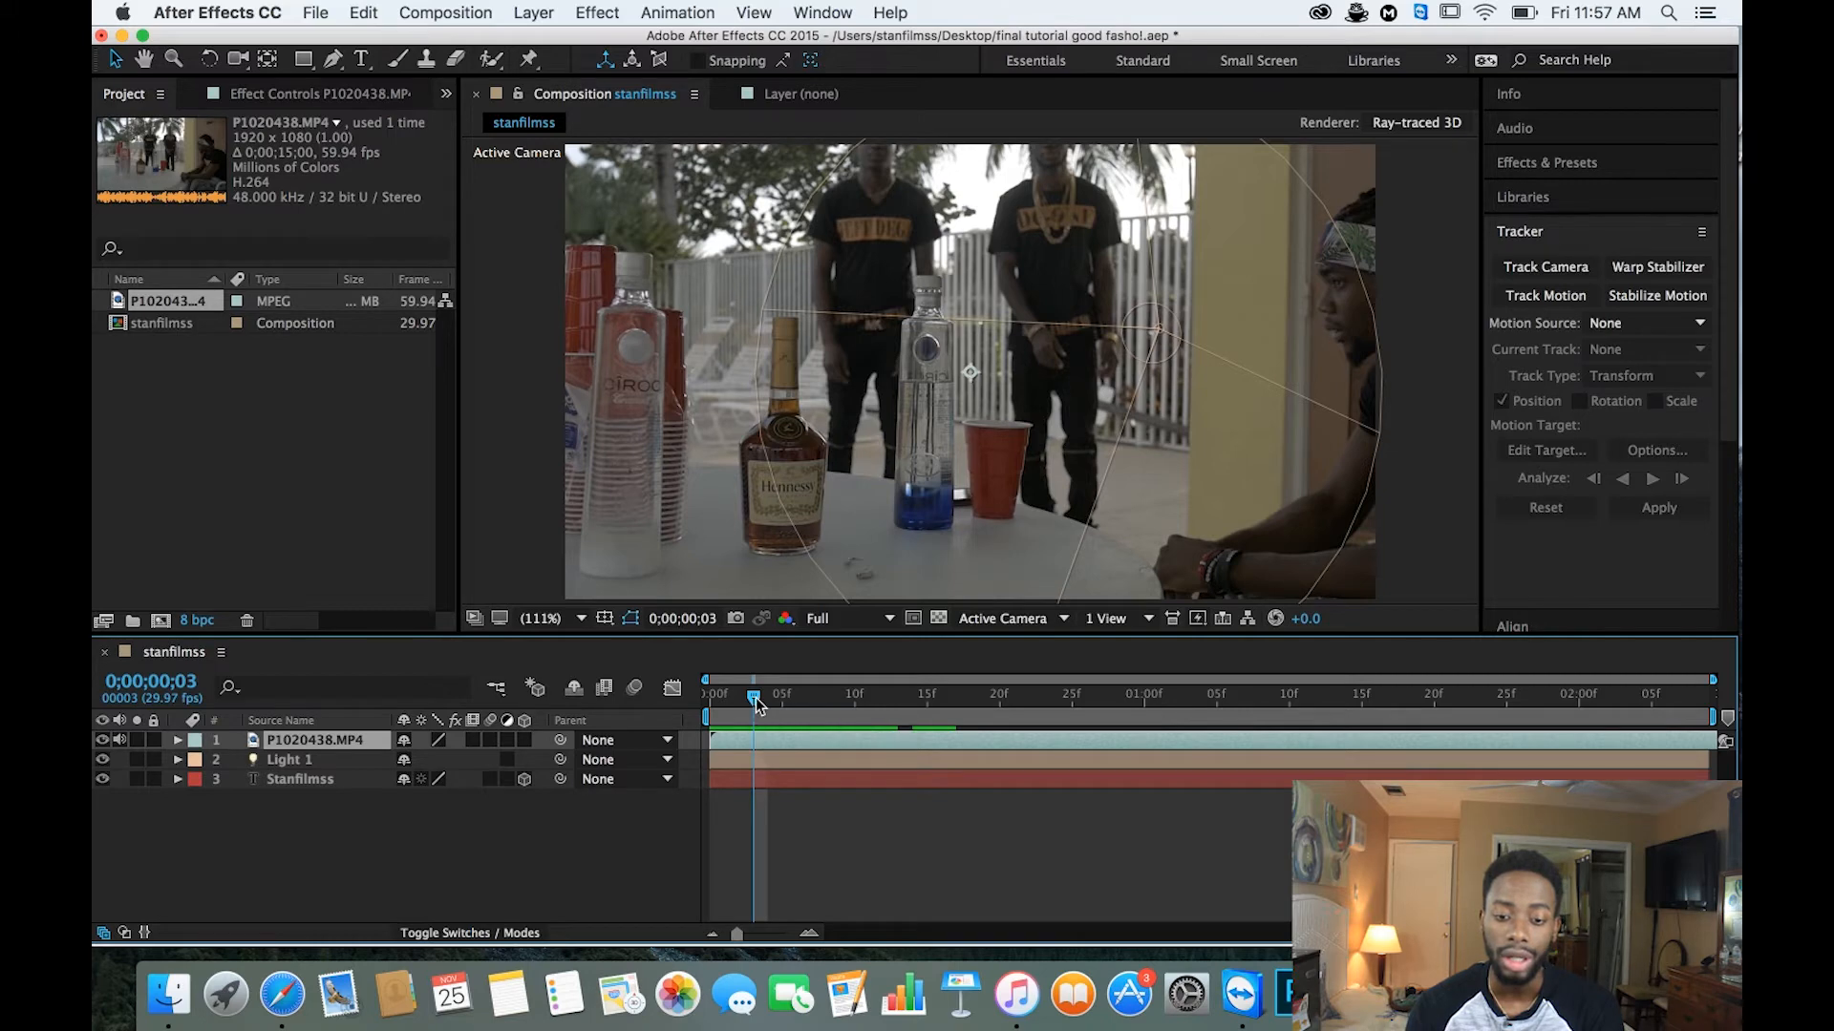
left_click_drag(754, 698, 1264, 771)
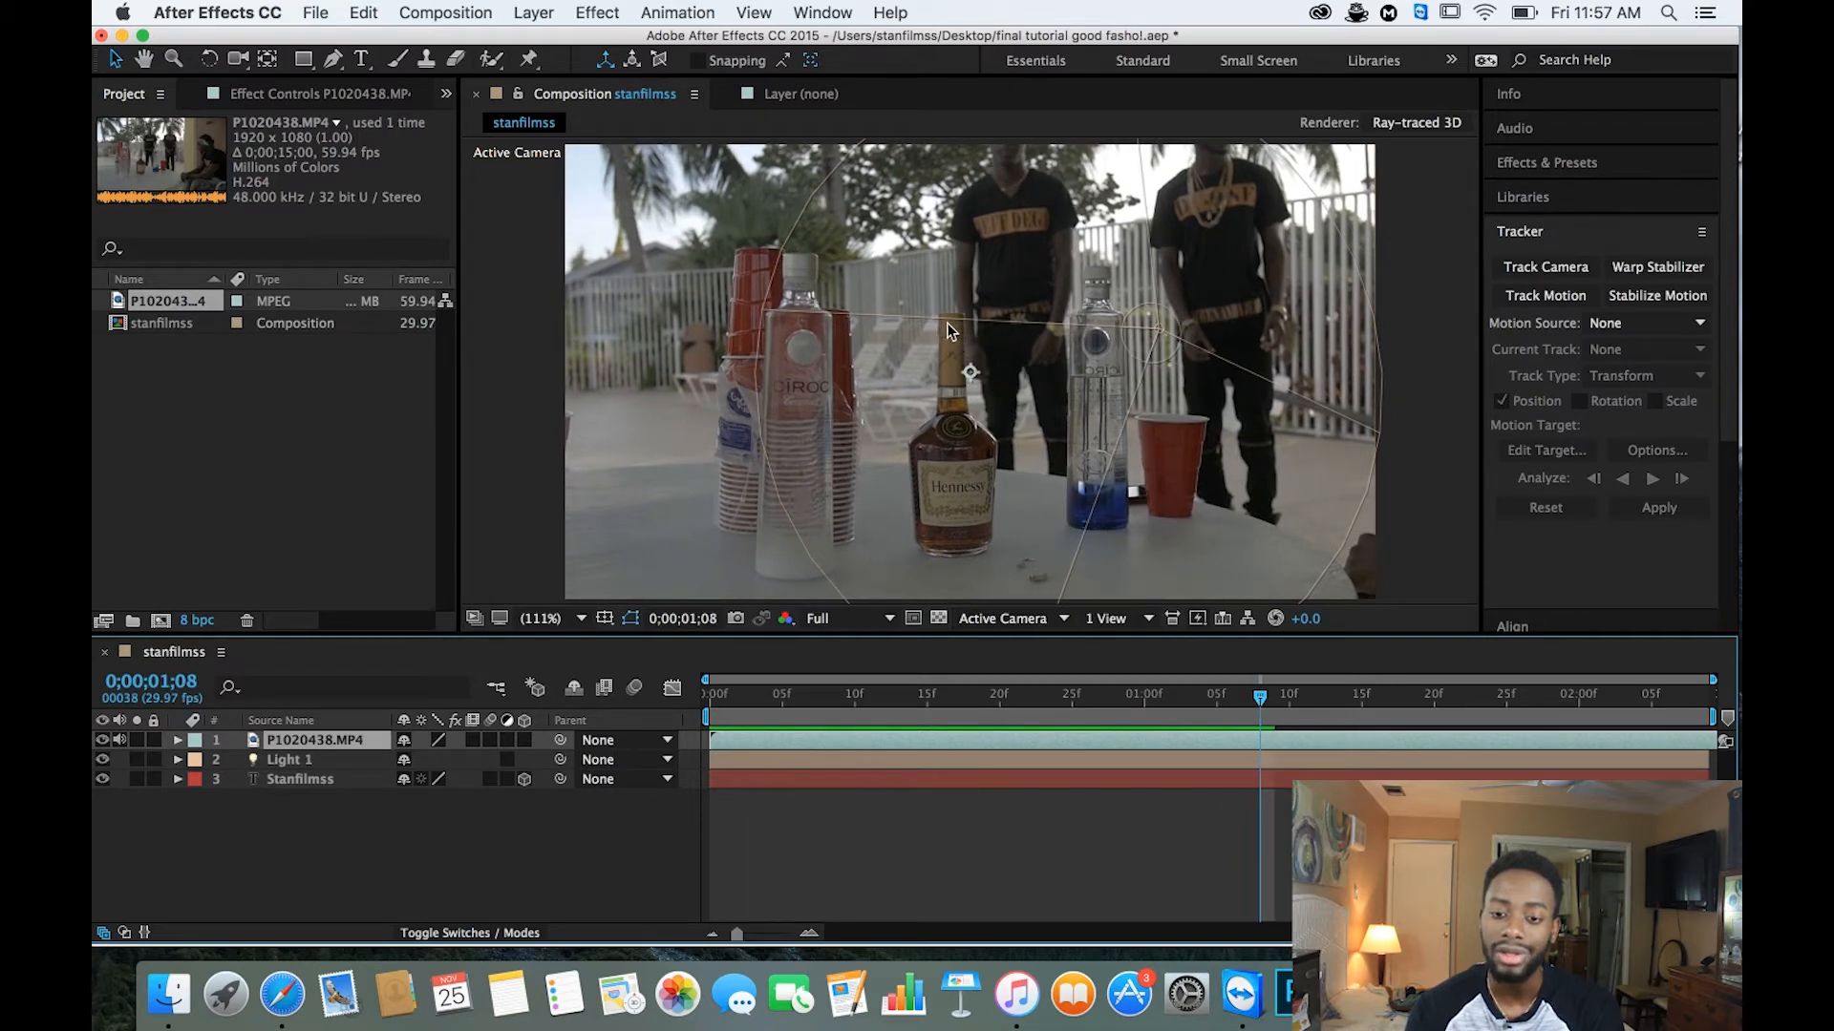
left_click(1585, 718)
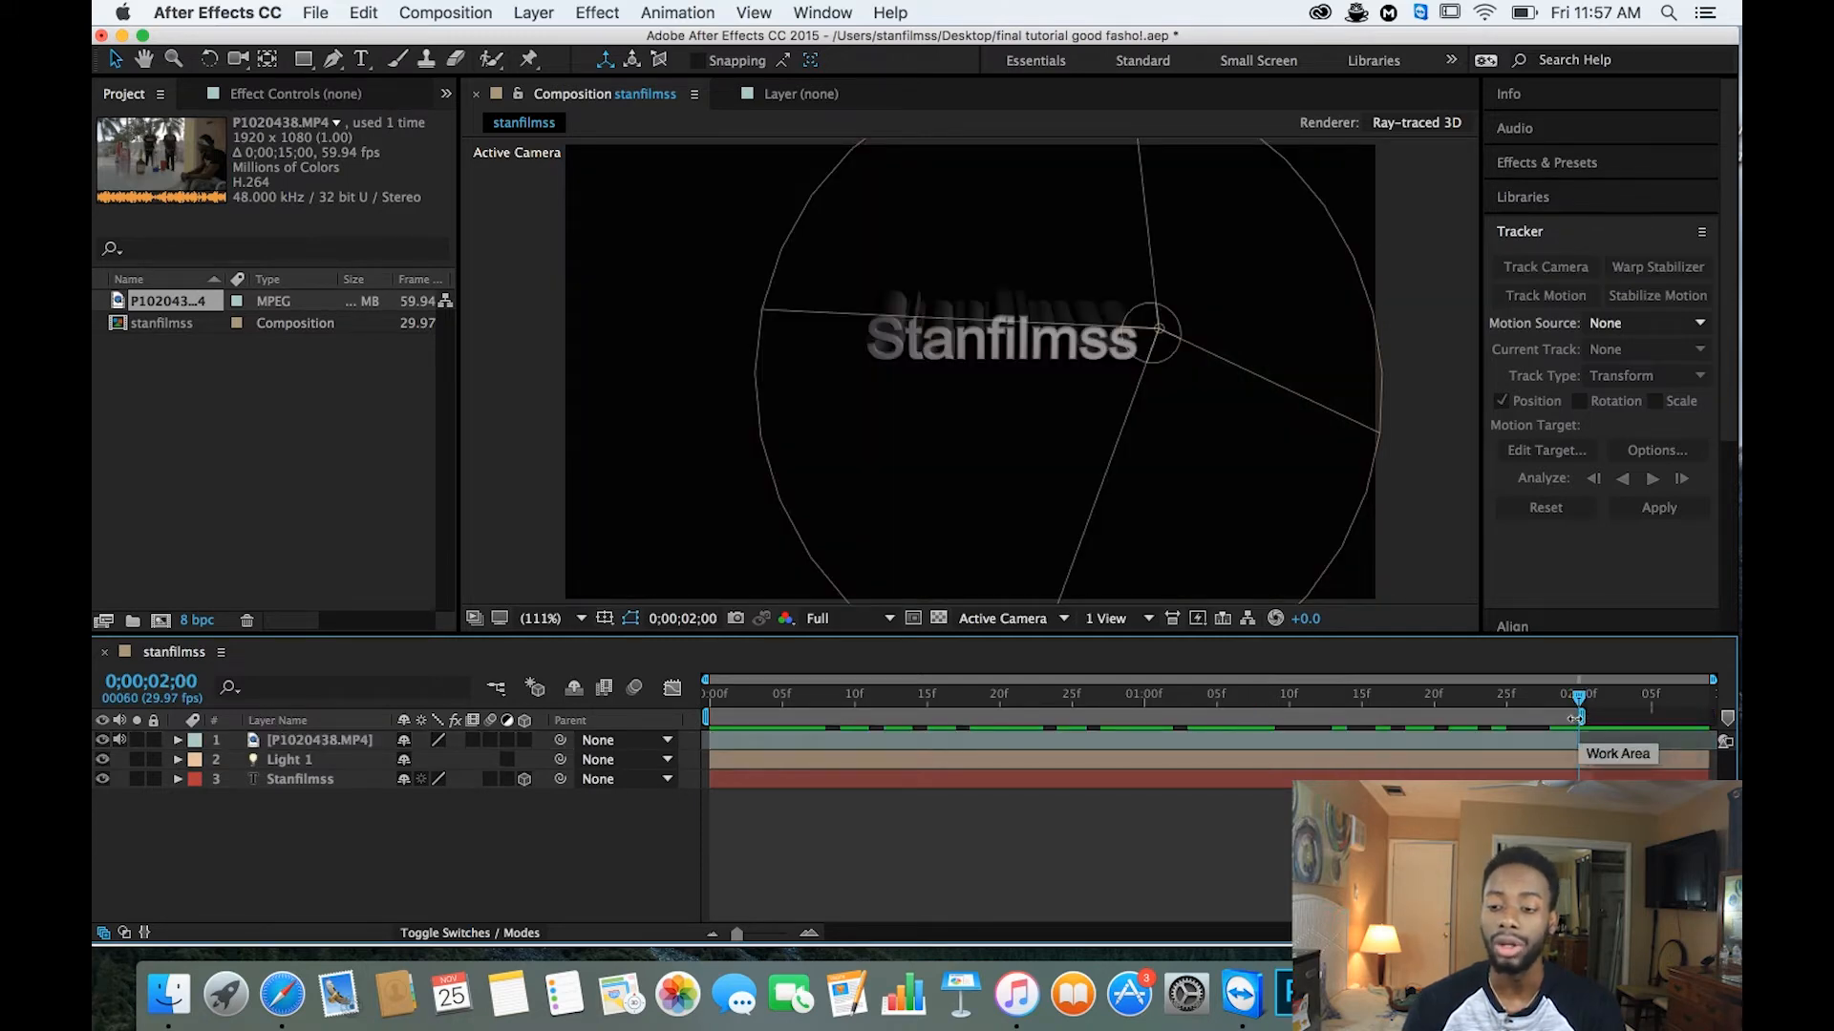
right_click(1574, 718)
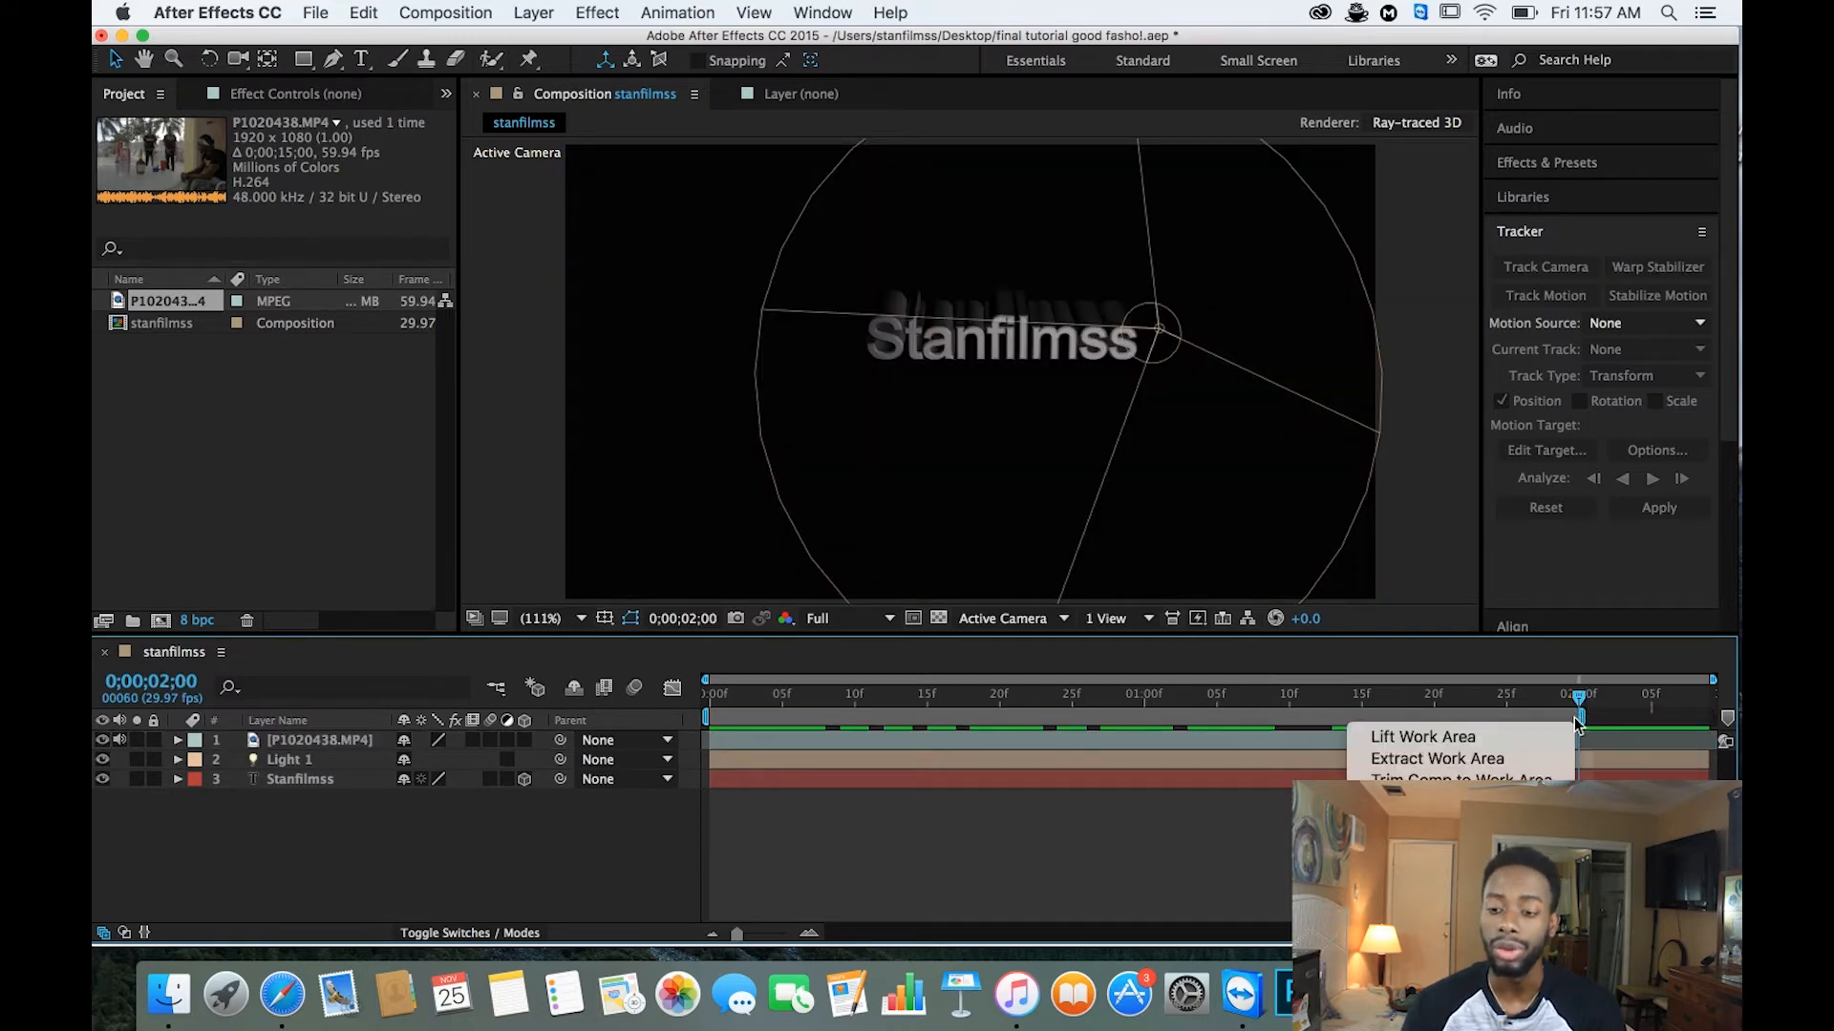
left_click(1516, 779)
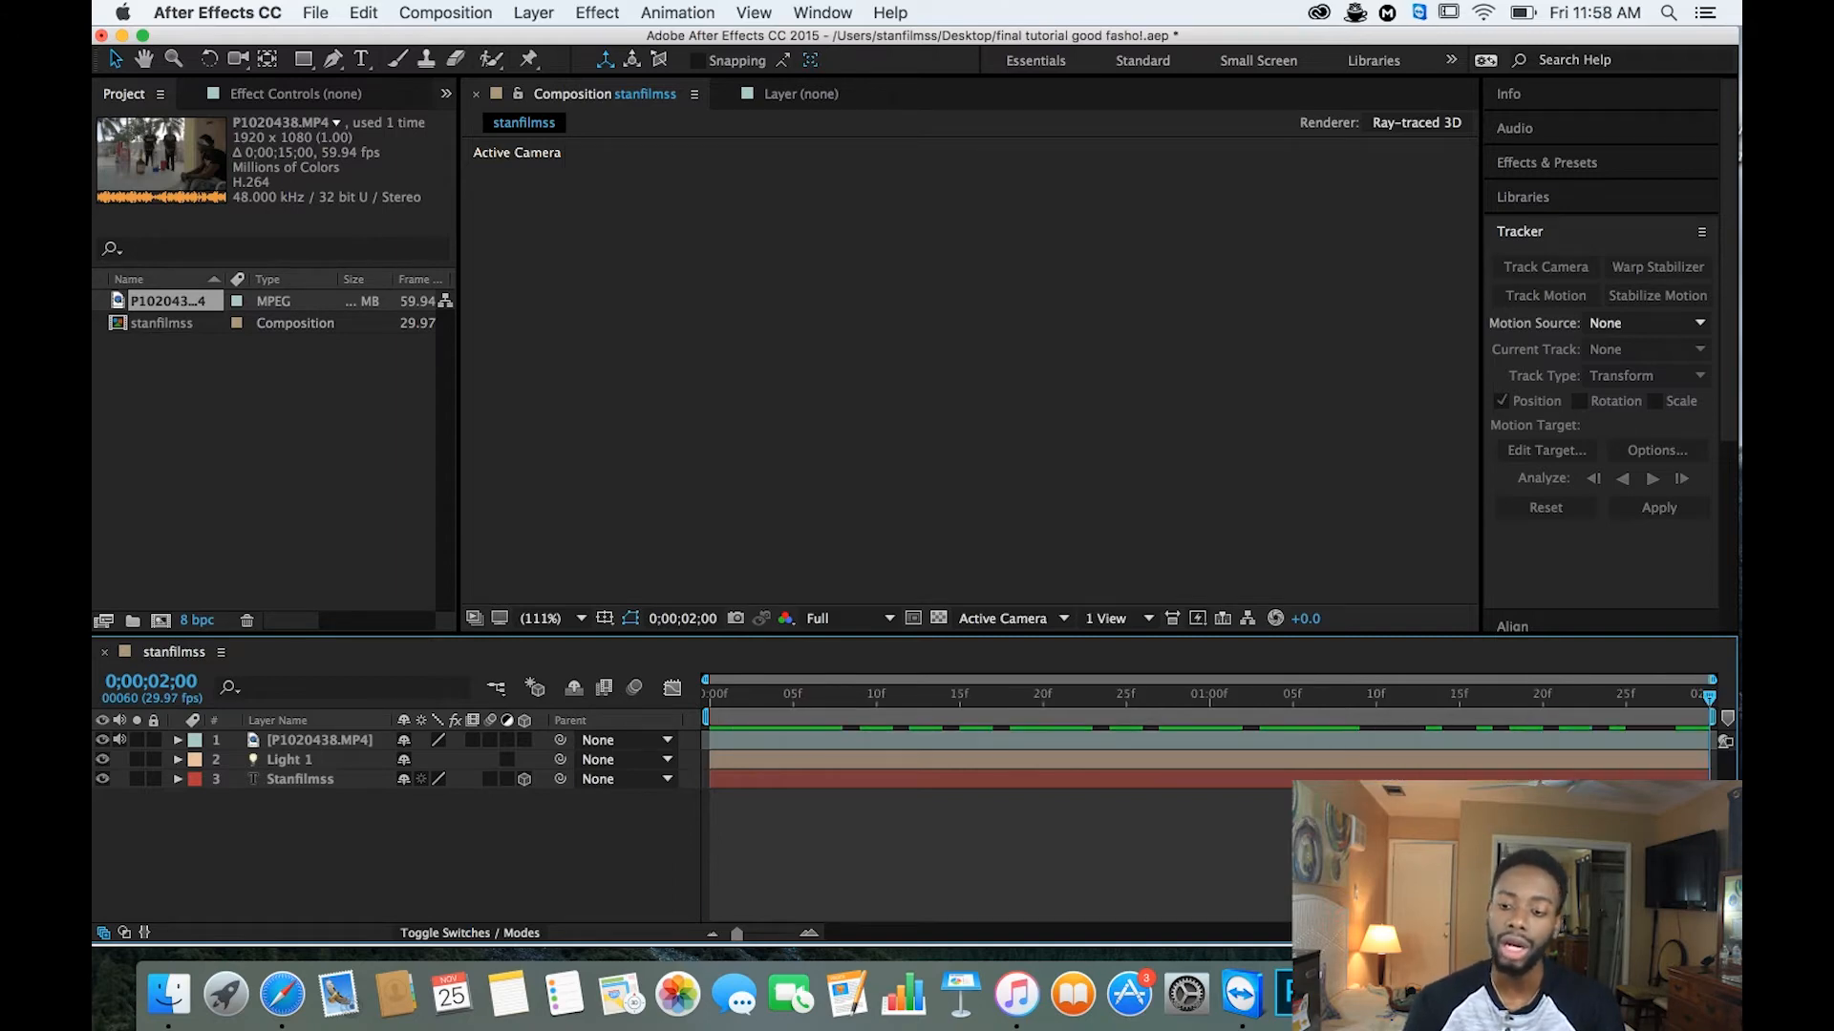
Start Track Motion on the P1020438.MP4 layer from the first frame and place Track Point 1 over the cap of the Hennessy bottle
left_click_drag(1710, 700, 1592, 700)
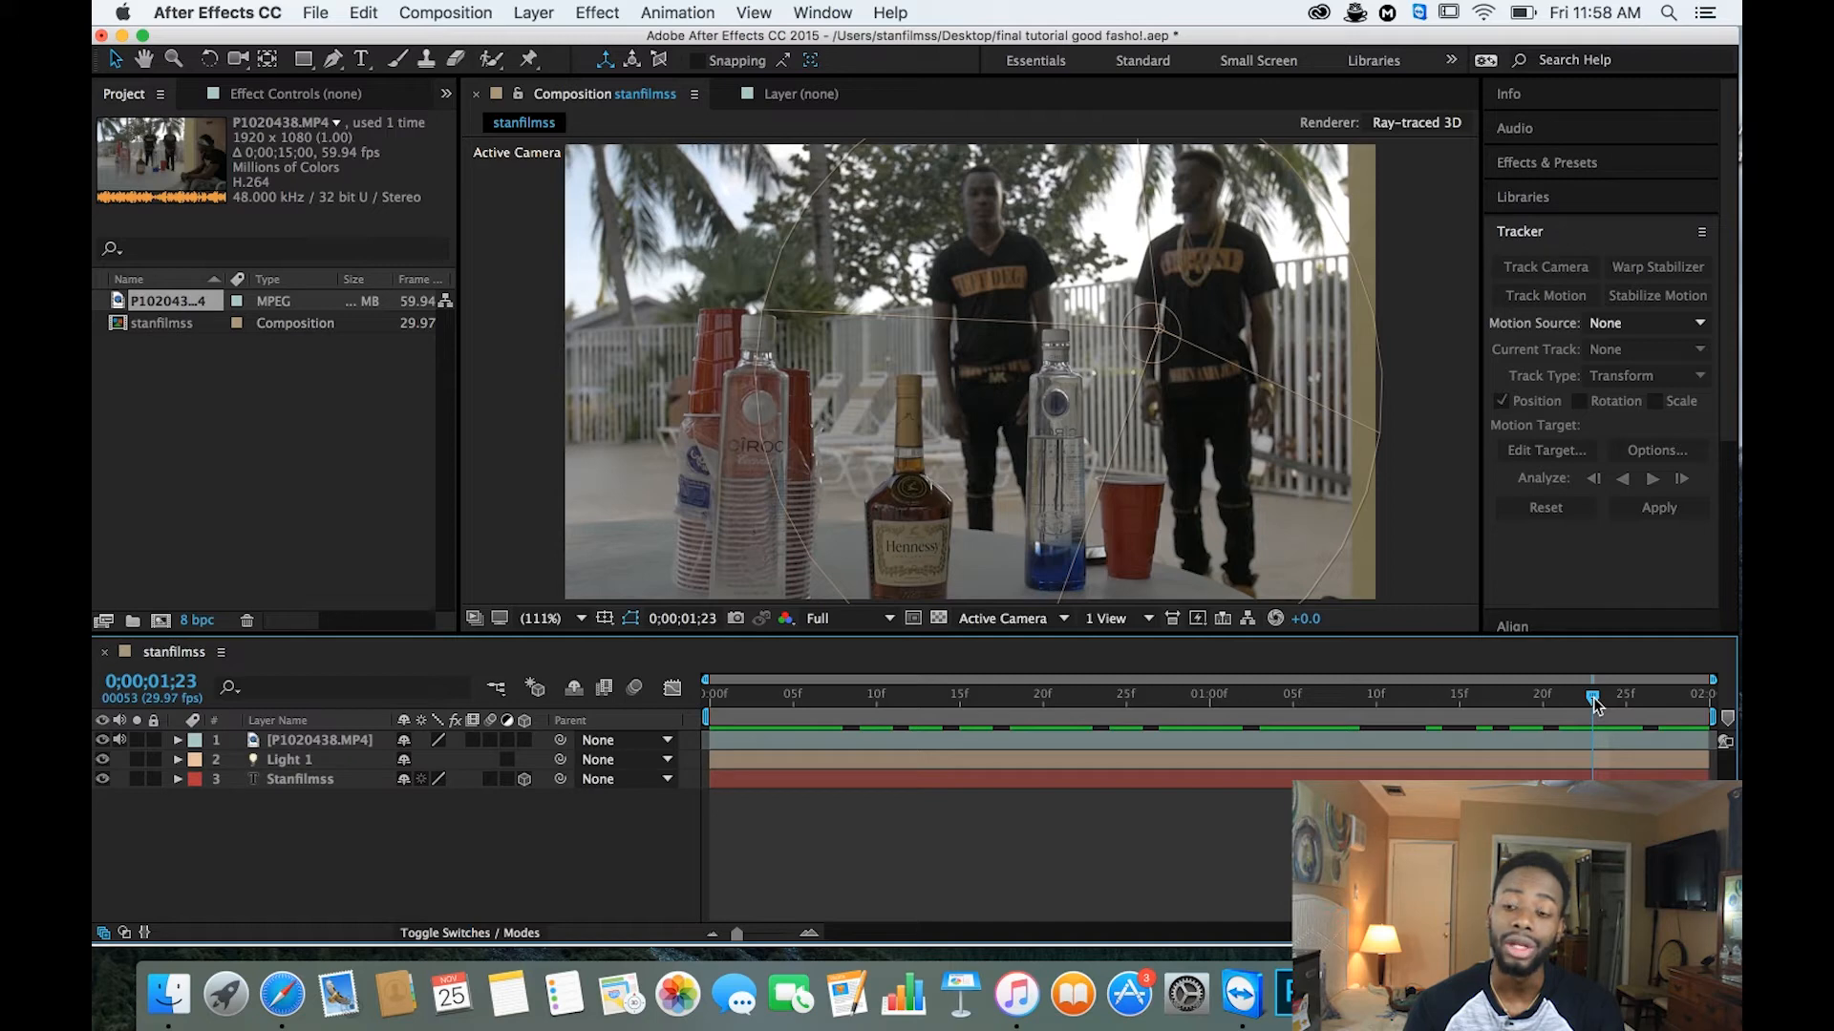
left_click_drag(1593, 705, 705, 730)
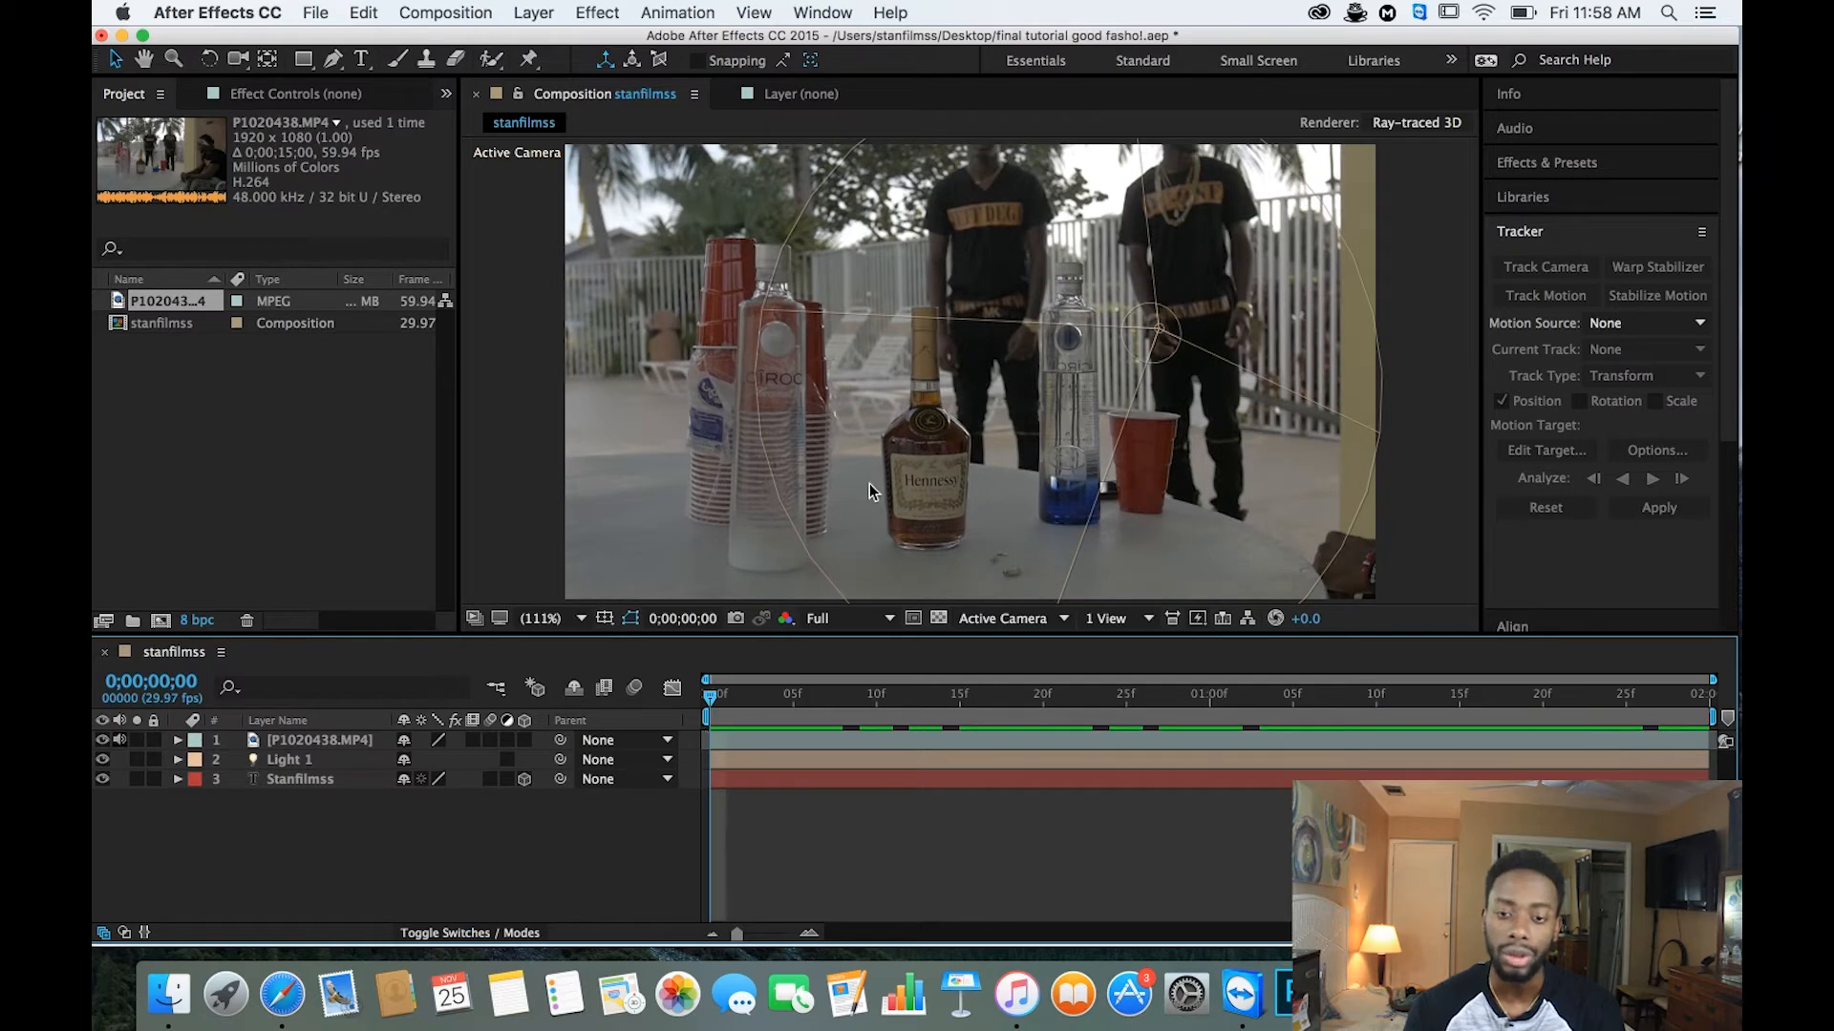
left_click(793, 735)
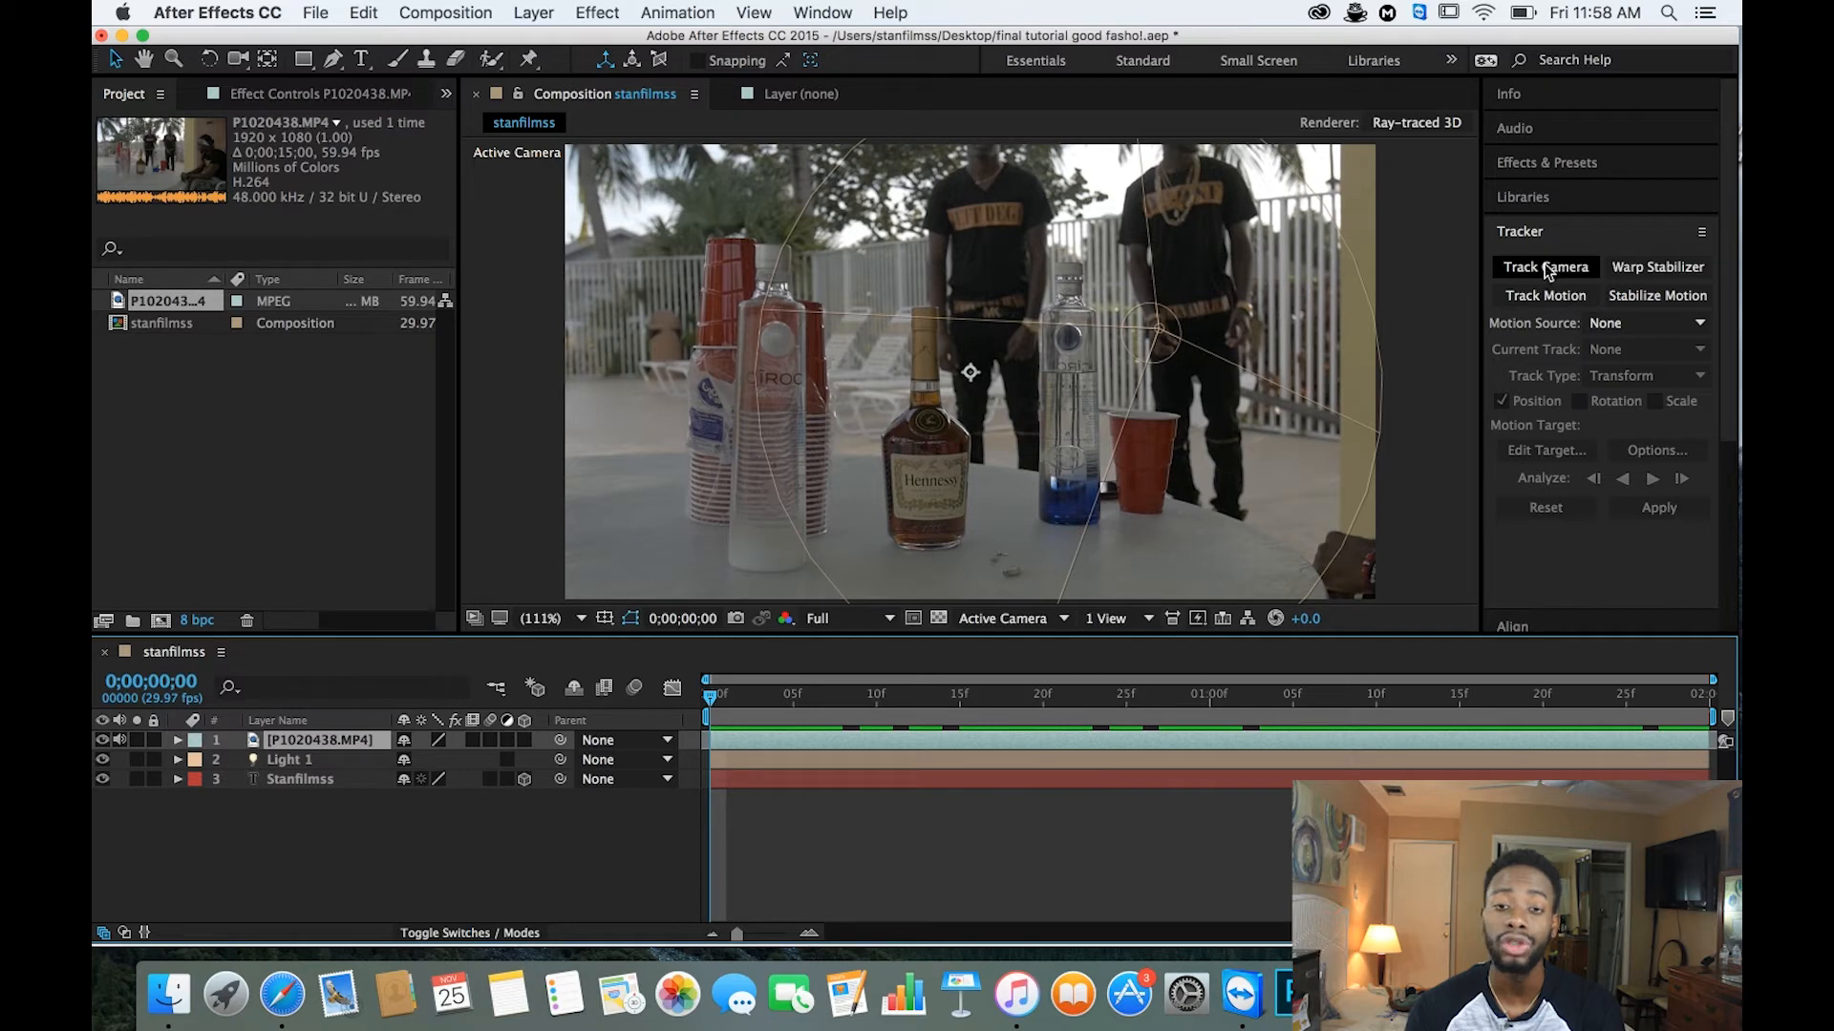
left_click(818, 14)
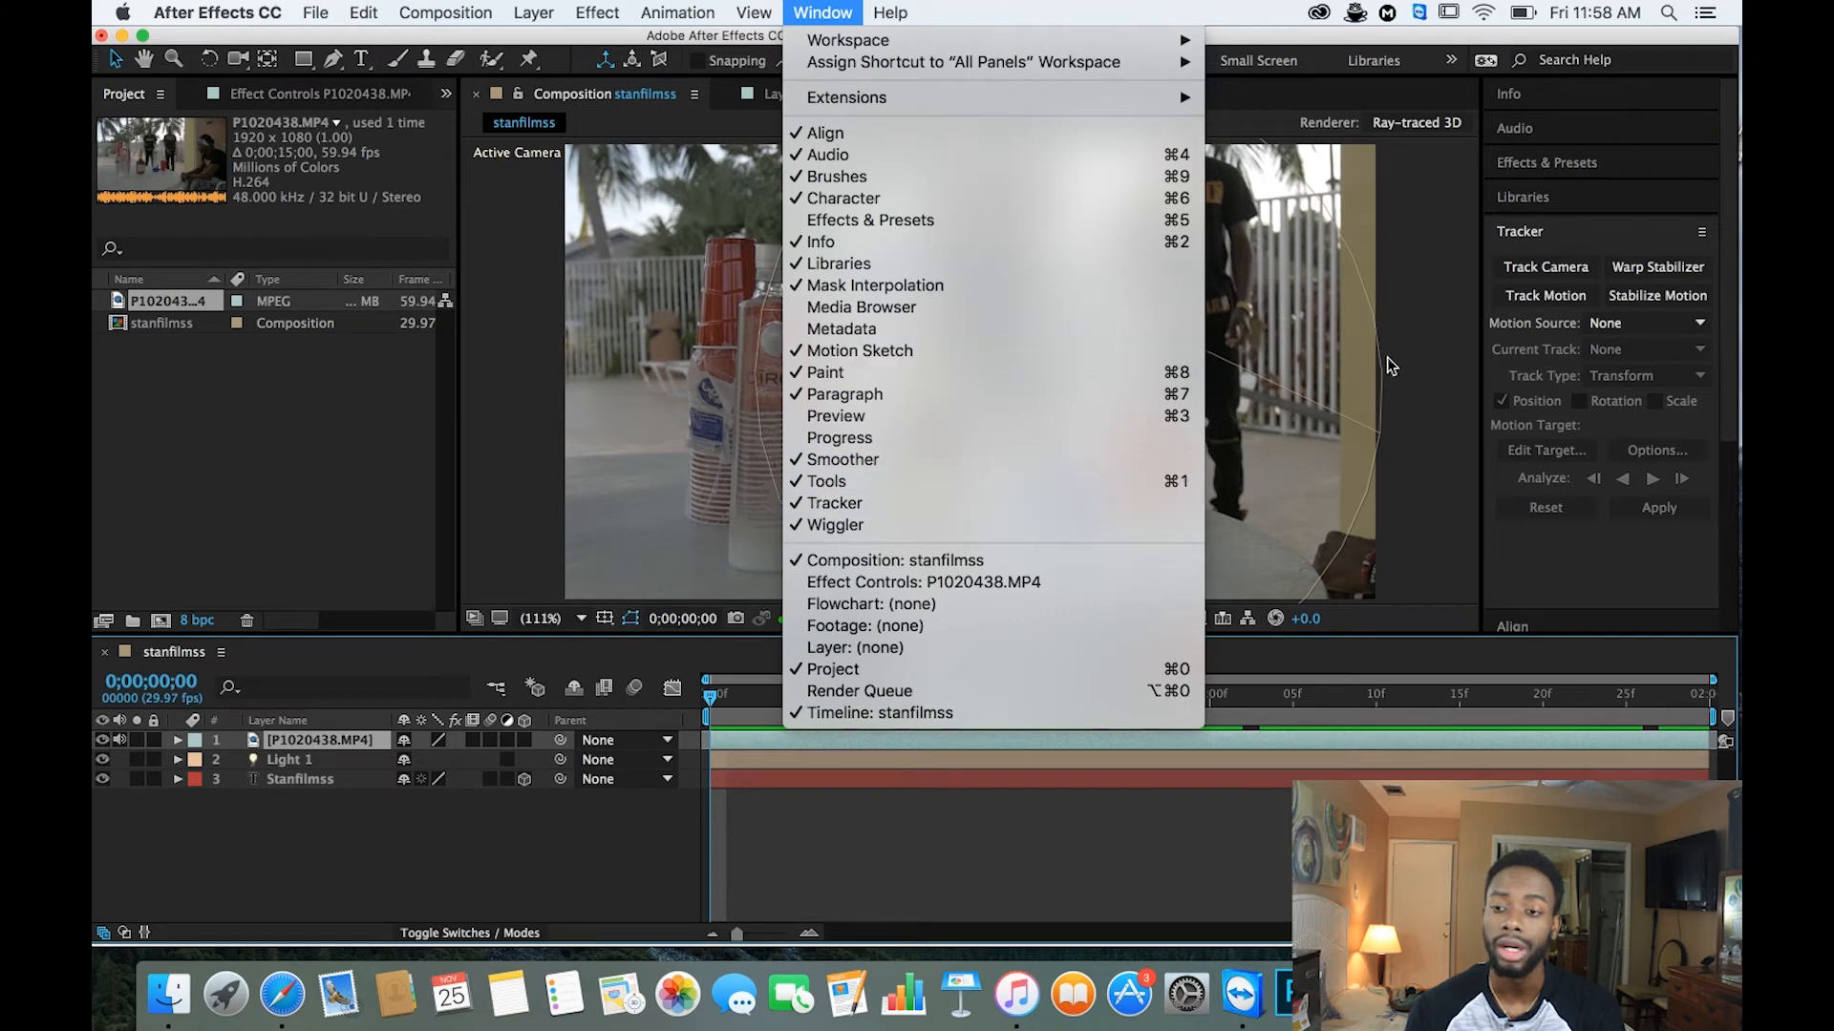
left_click(1539, 294)
left_click(1539, 294)
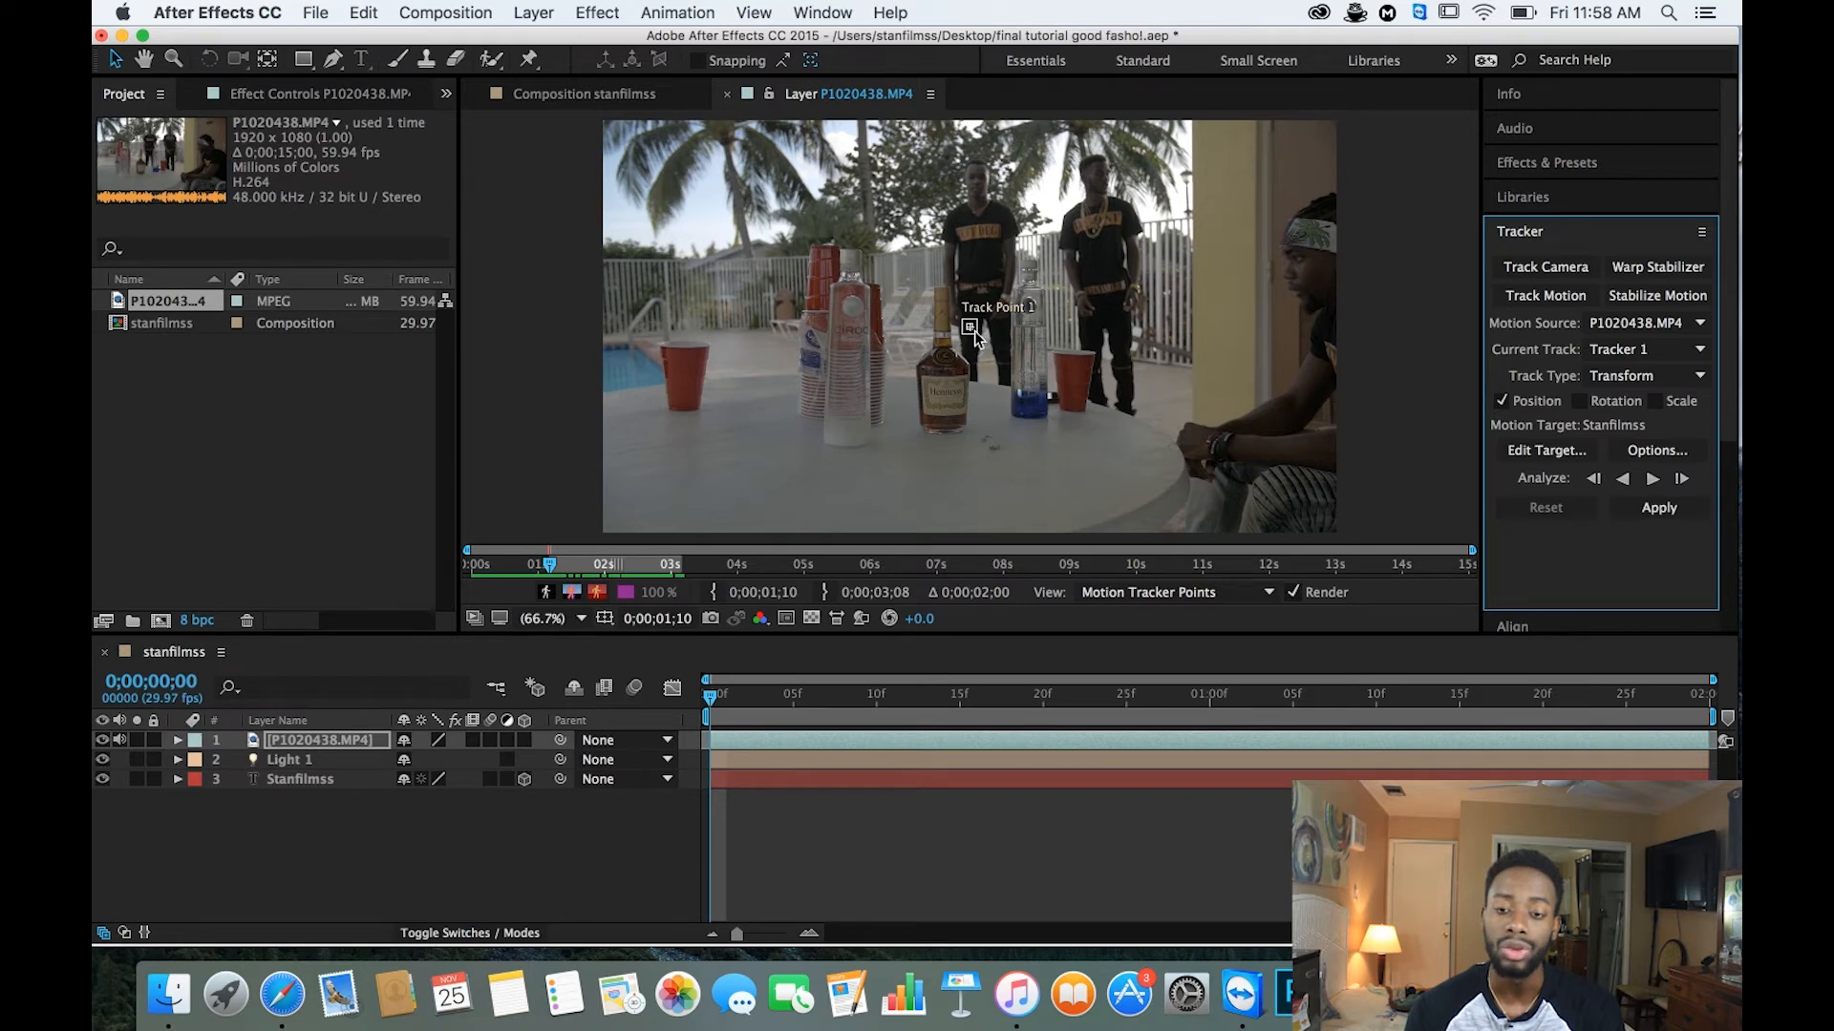
left_click_drag(975, 335, 893, 322)
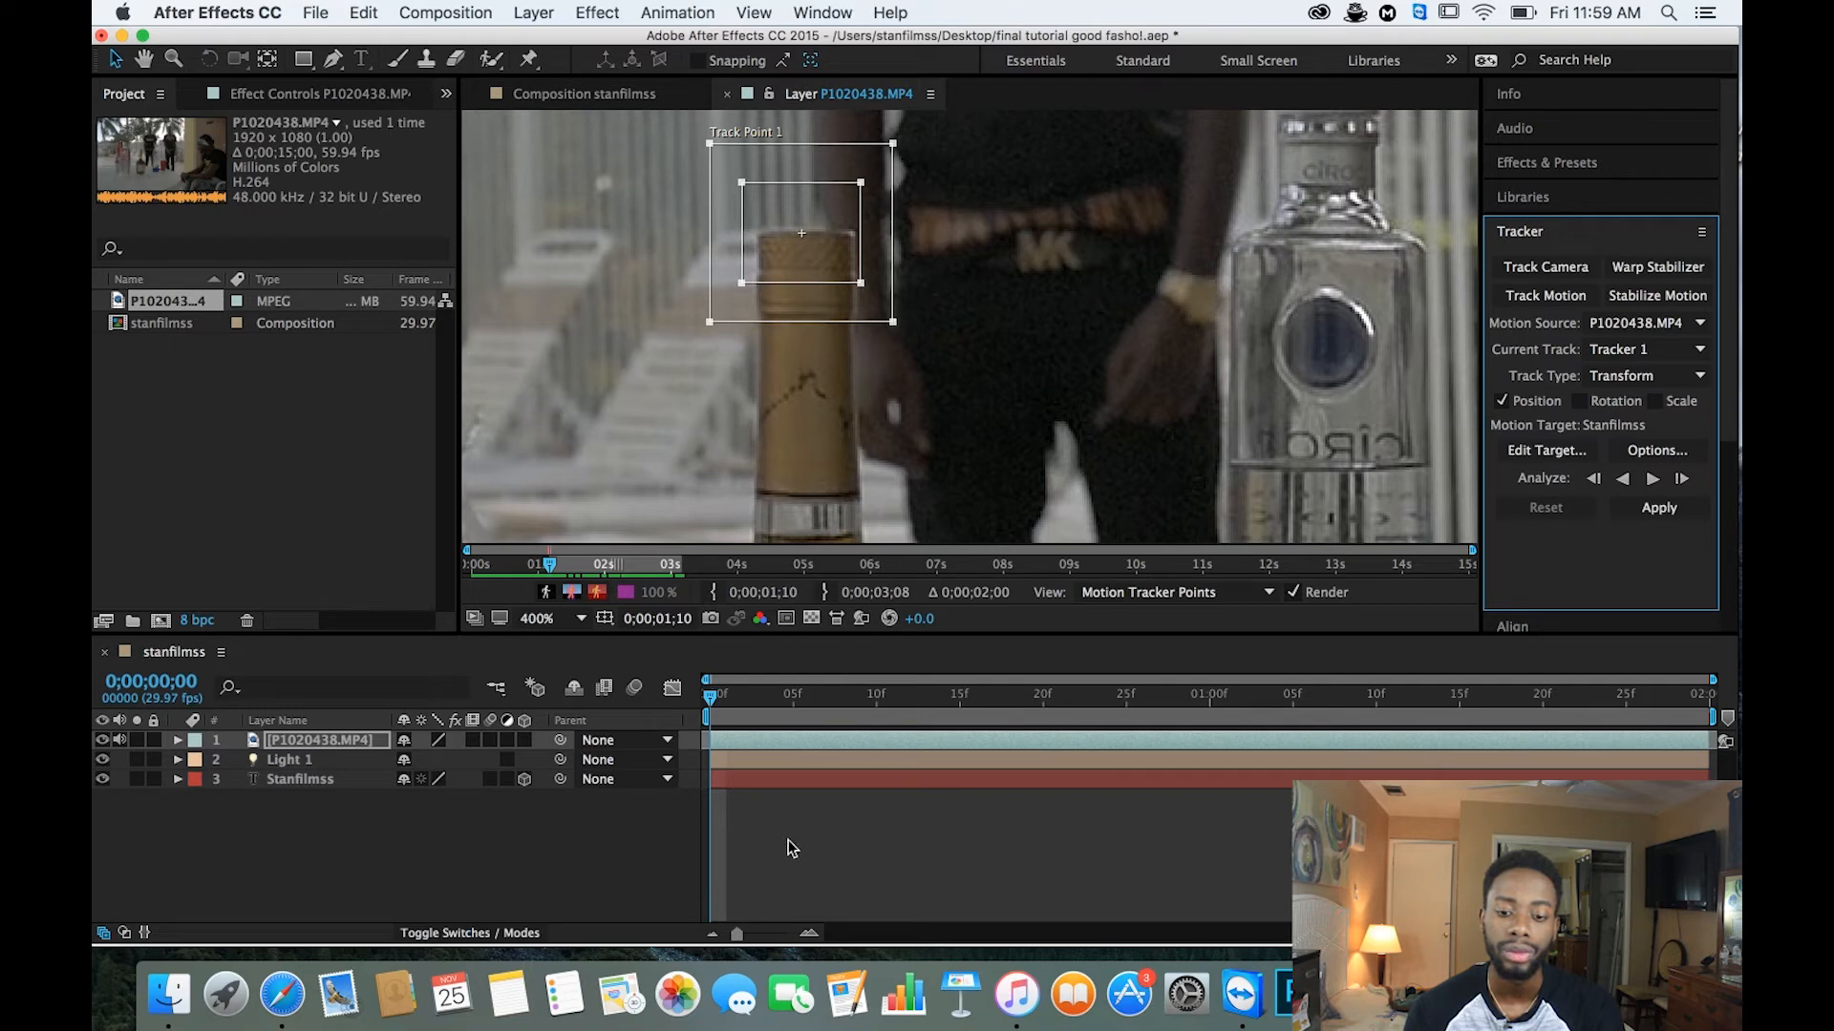
Hide the footage temporarily and move the Stanfilmss text layer's anchor point to the bottom centre of the text
left_click(782, 781)
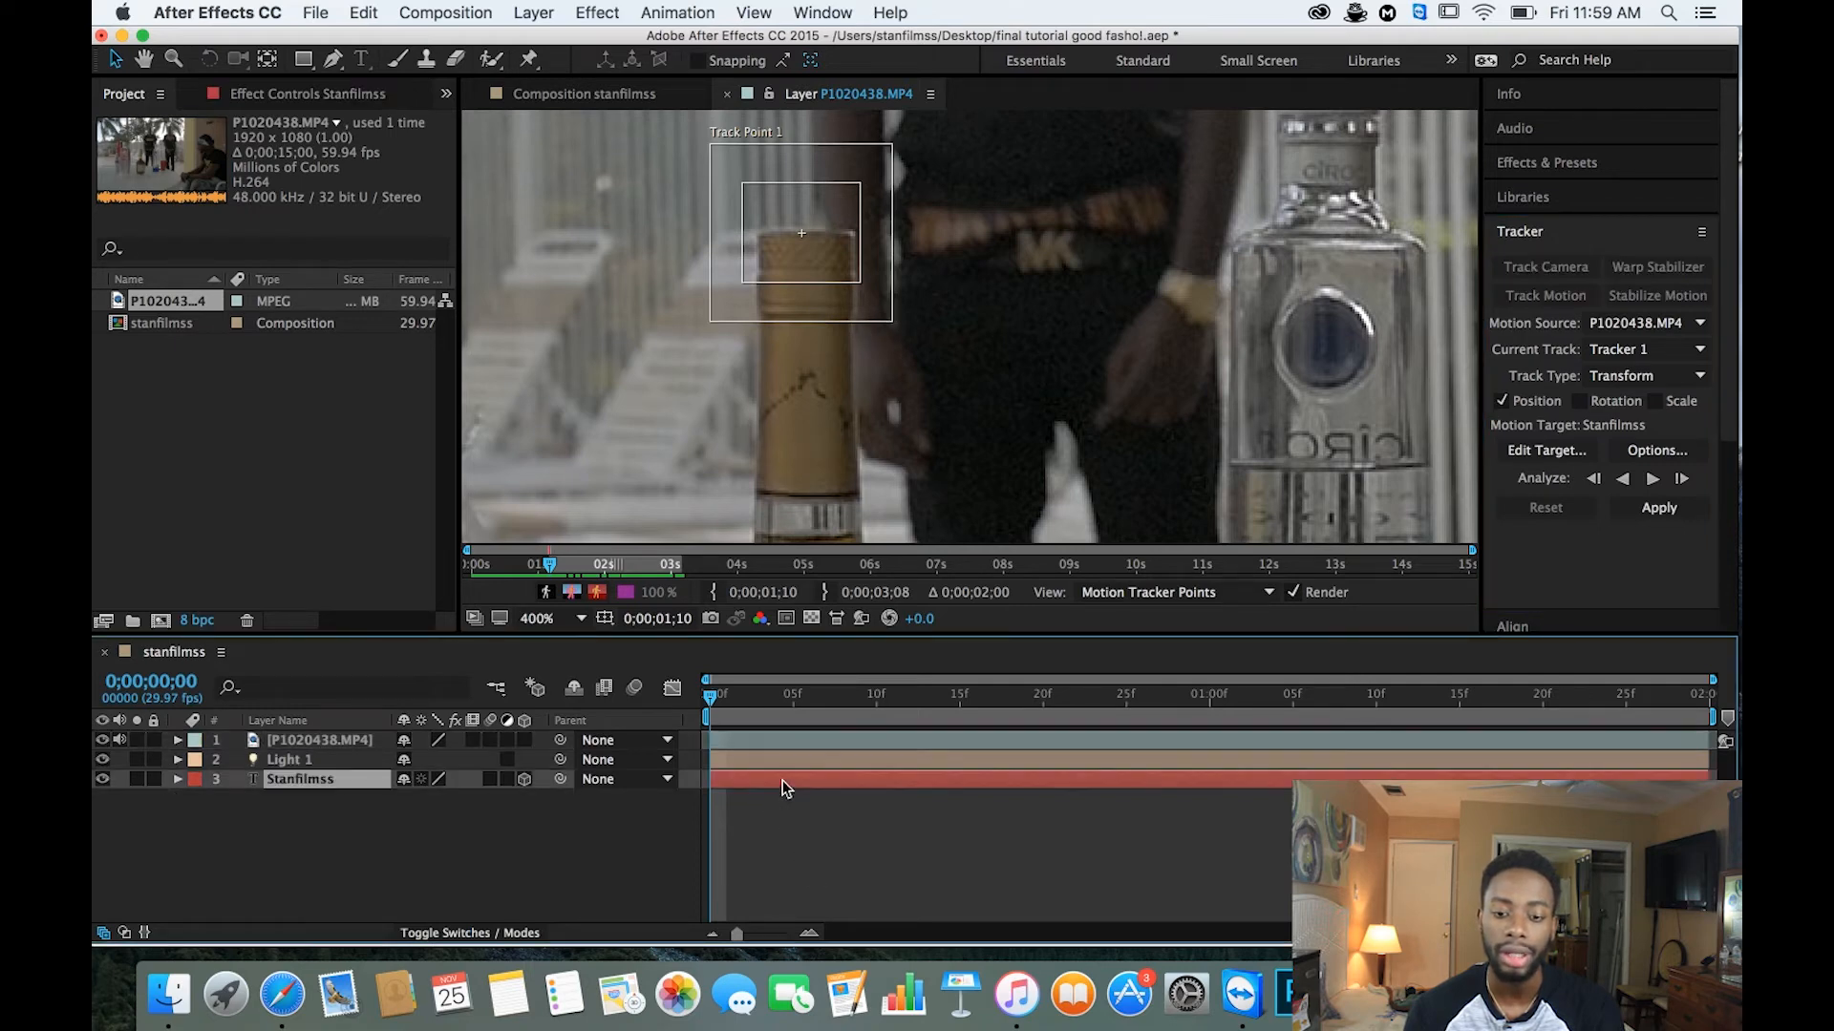
left_click(102, 741)
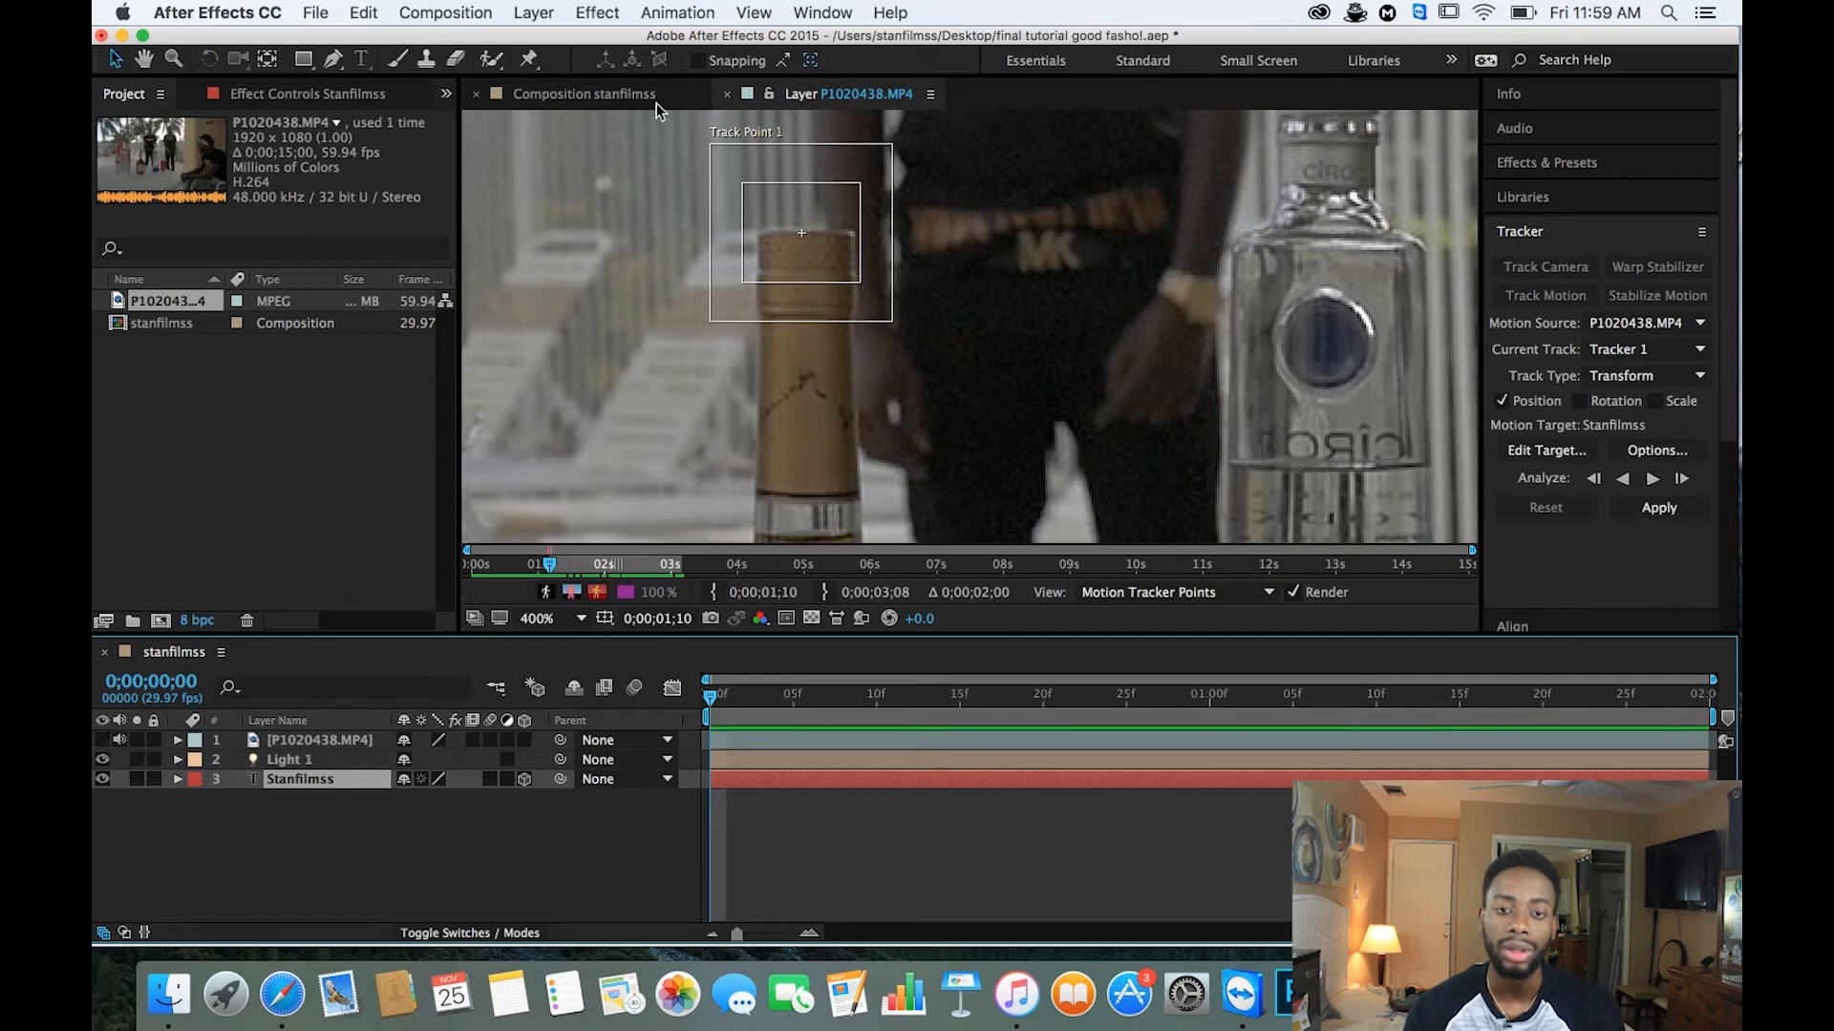
left_click(630, 89)
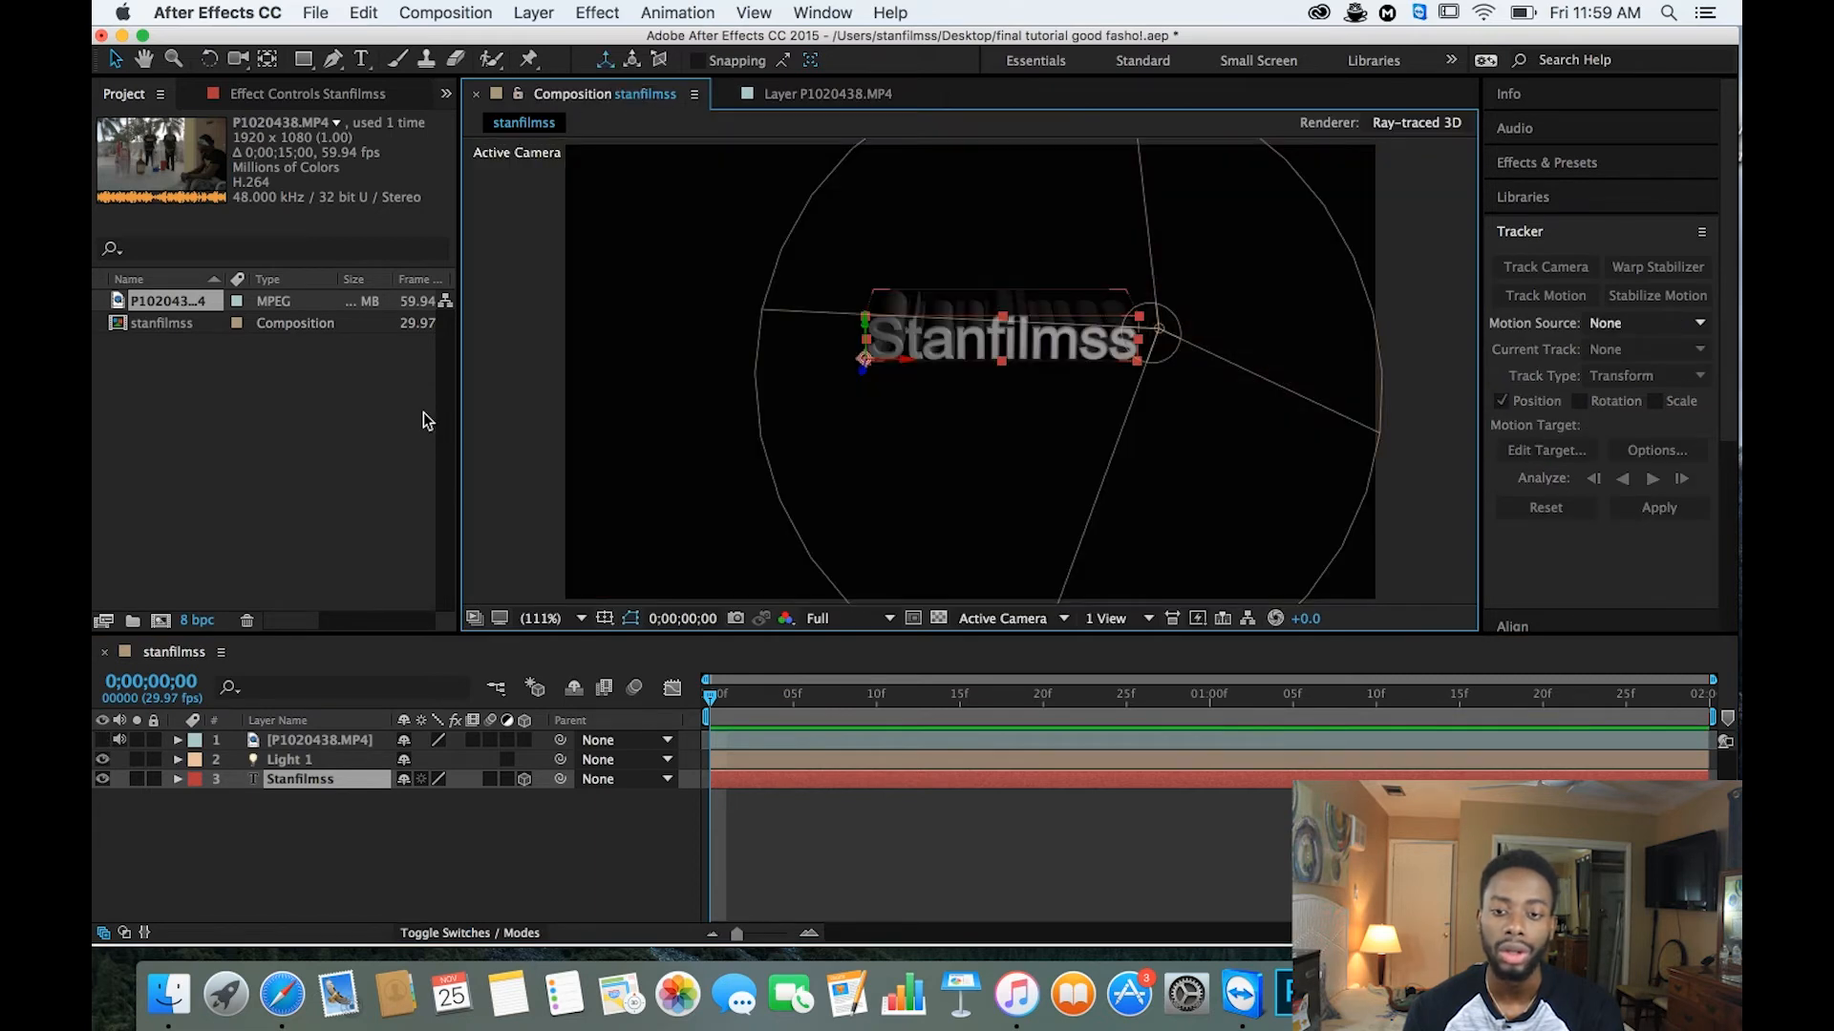
left_click(270, 59)
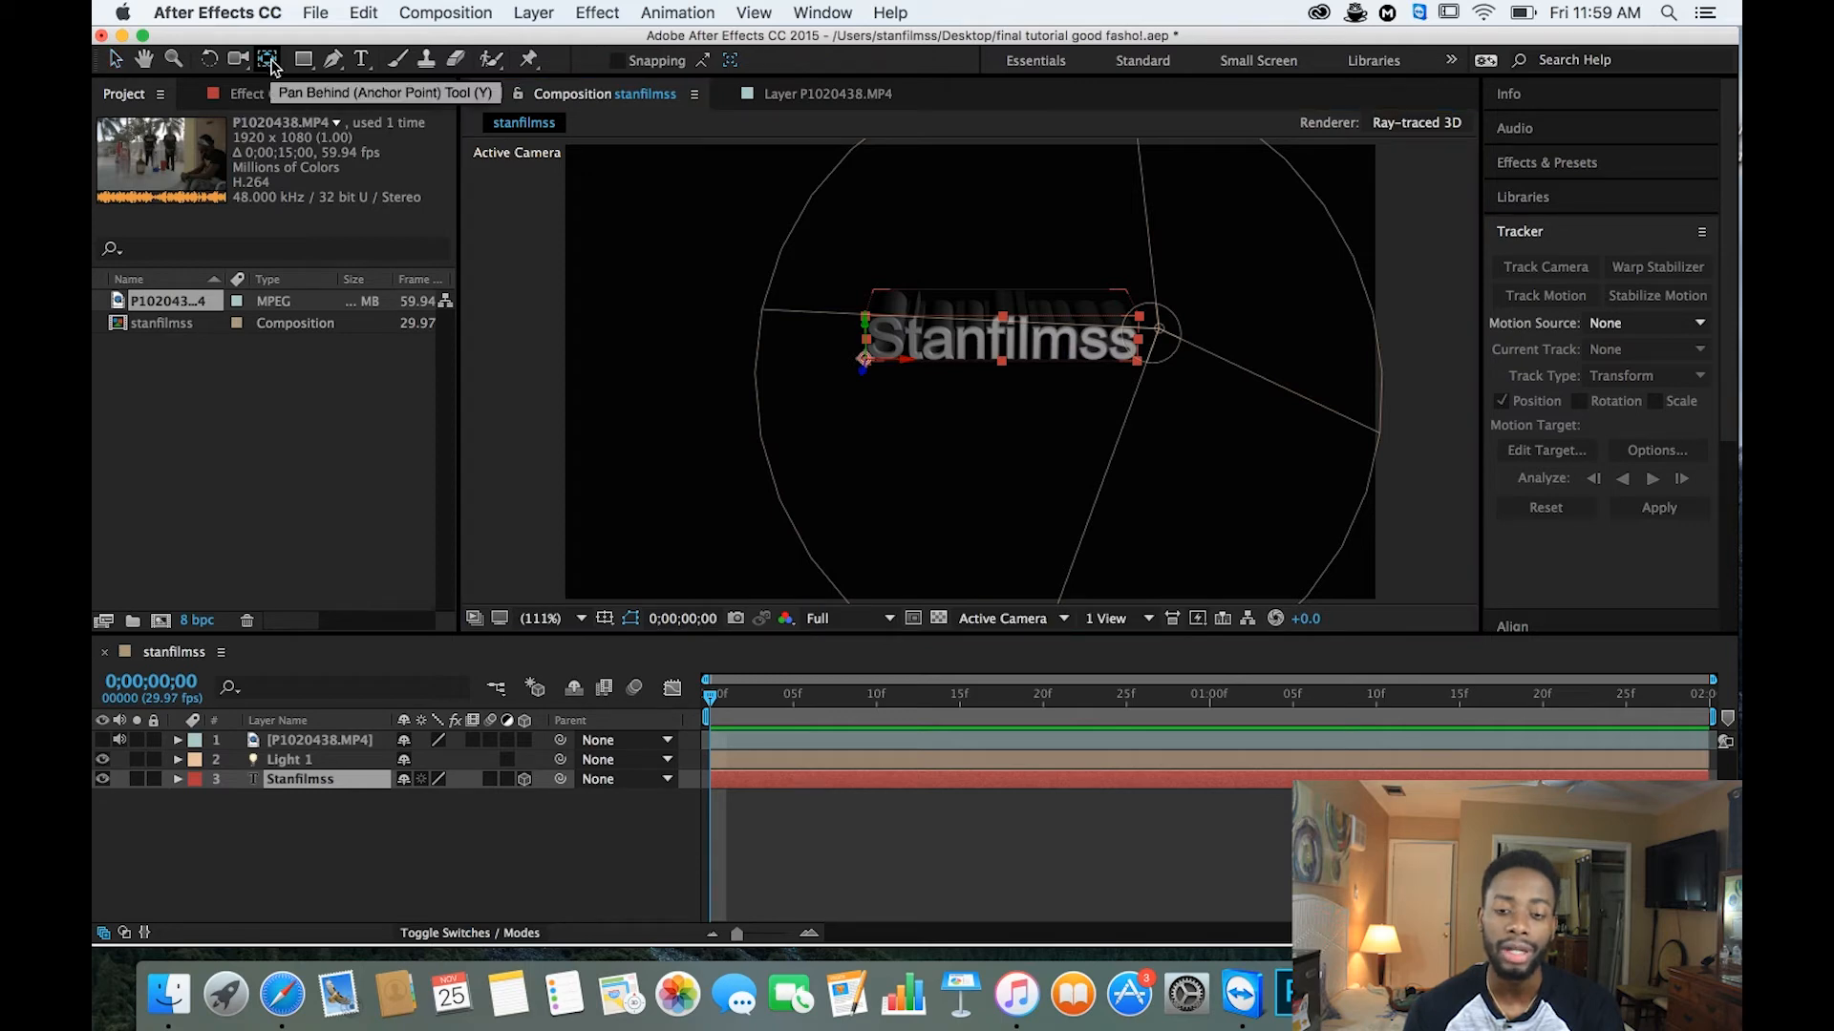
left_click(865, 364)
left_click_drag(864, 364, 1003, 365)
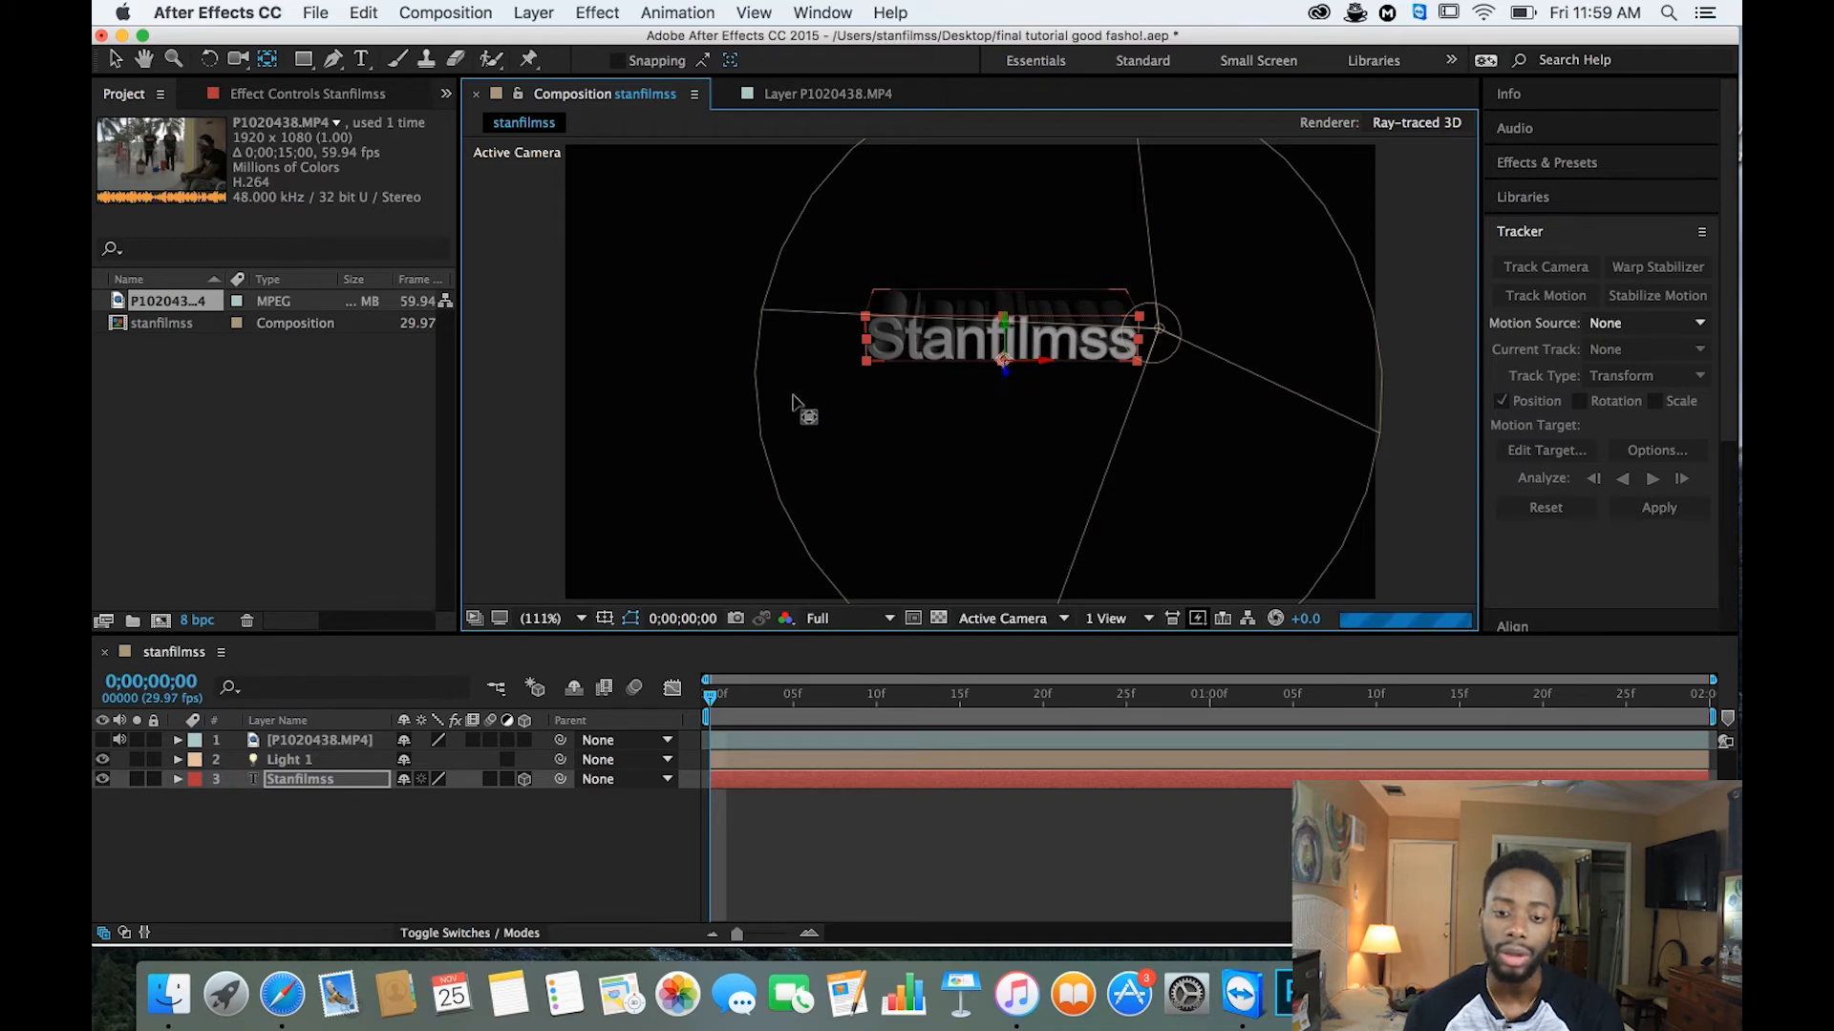
left_click(103, 741)
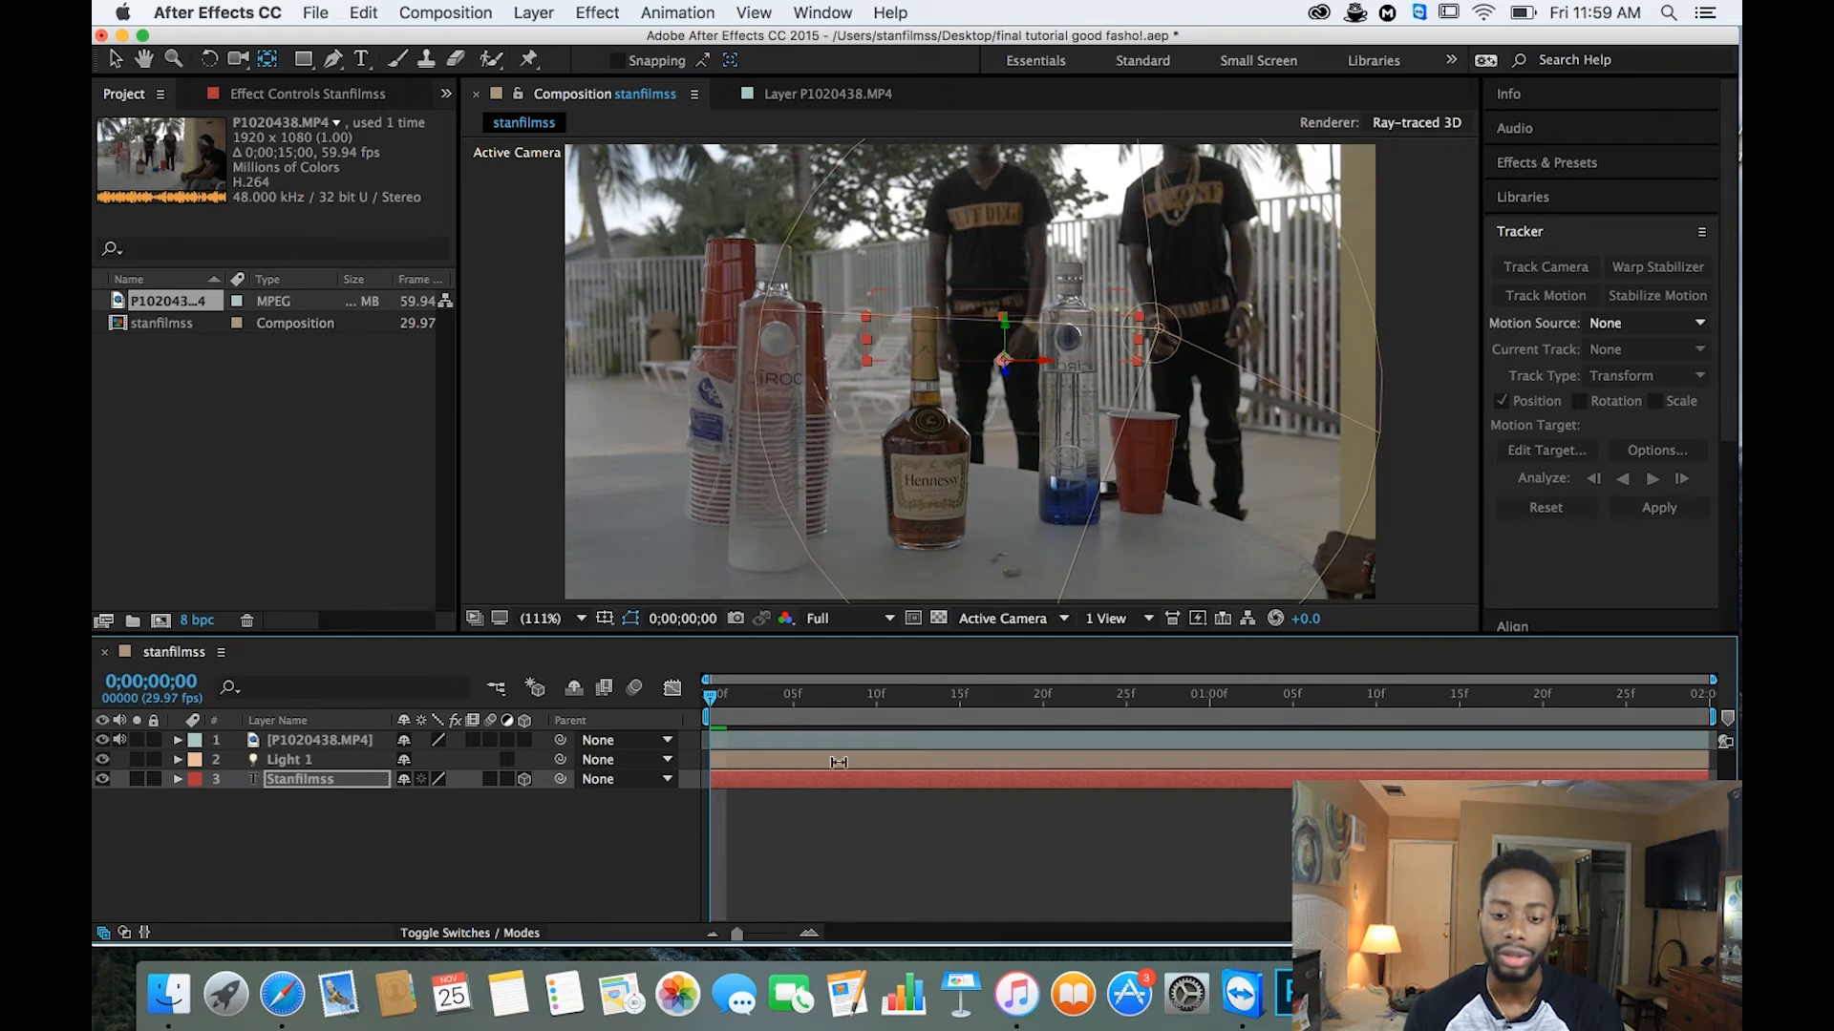
Analyze Track Point 1 forward through the P1020438.MP4 layer and review the tracked path at 100% zoom
left_click(785, 747)
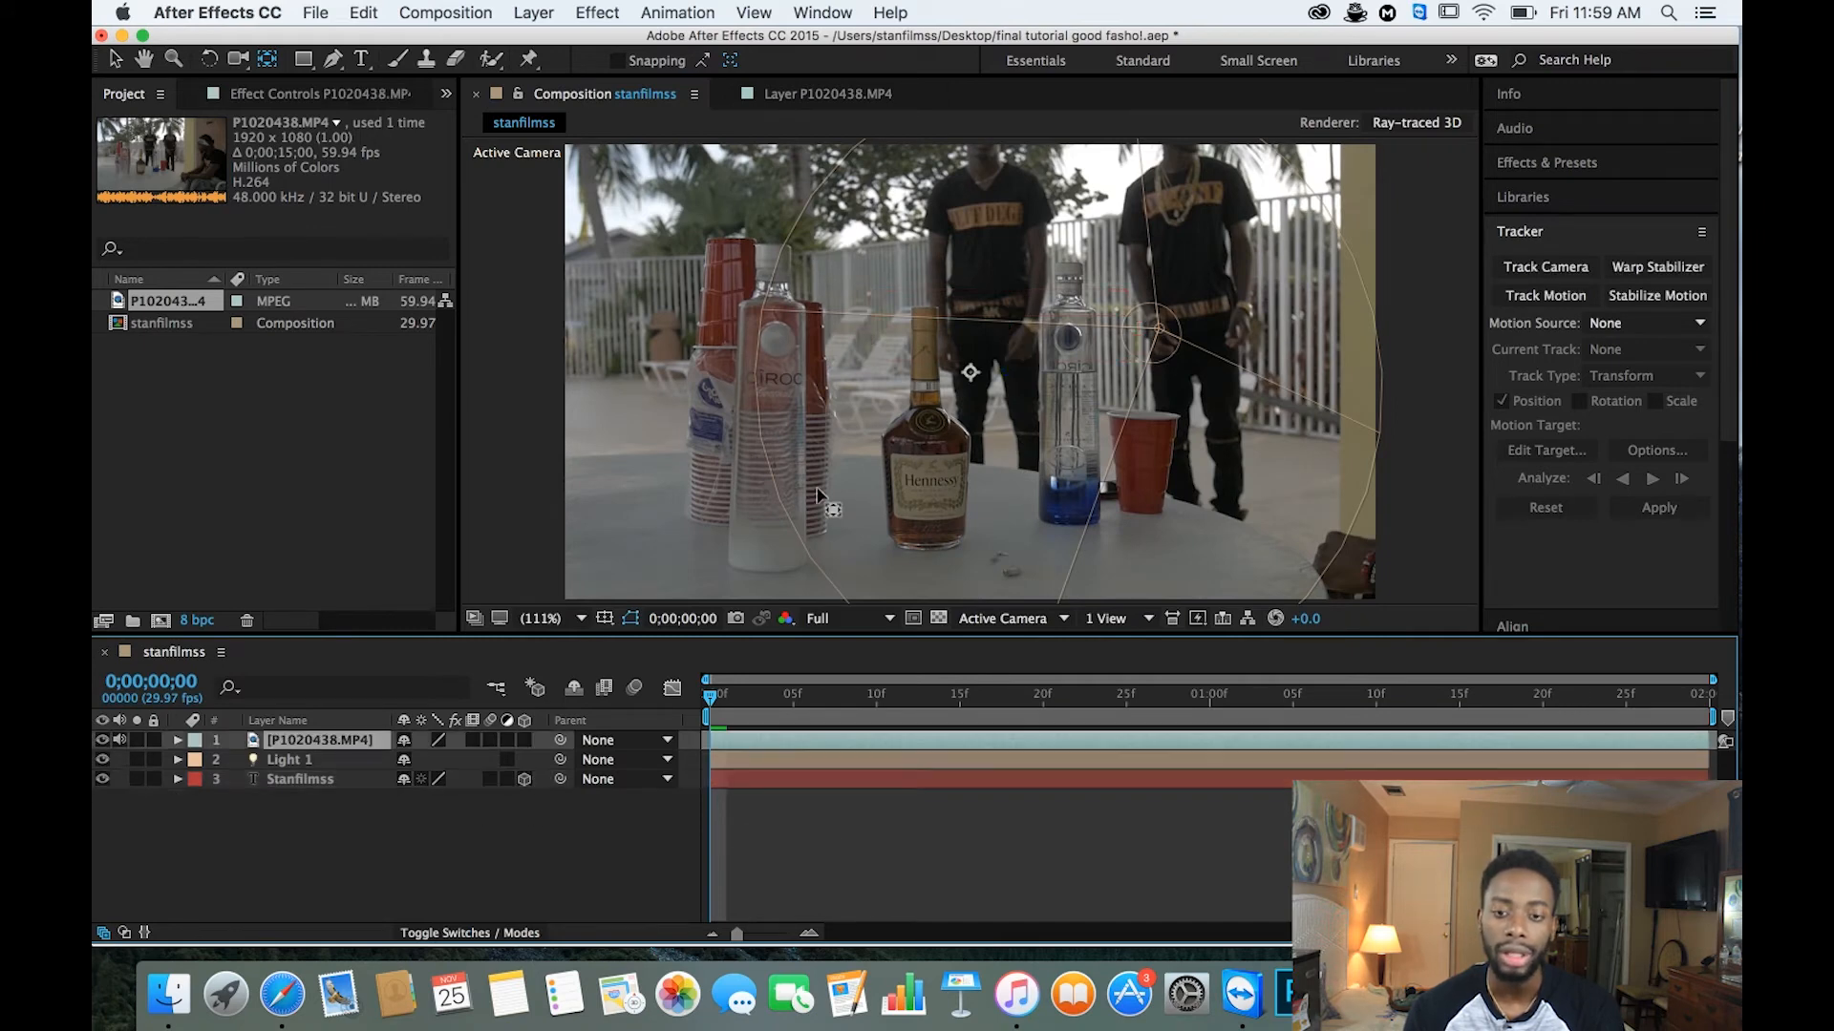
left_click(823, 93)
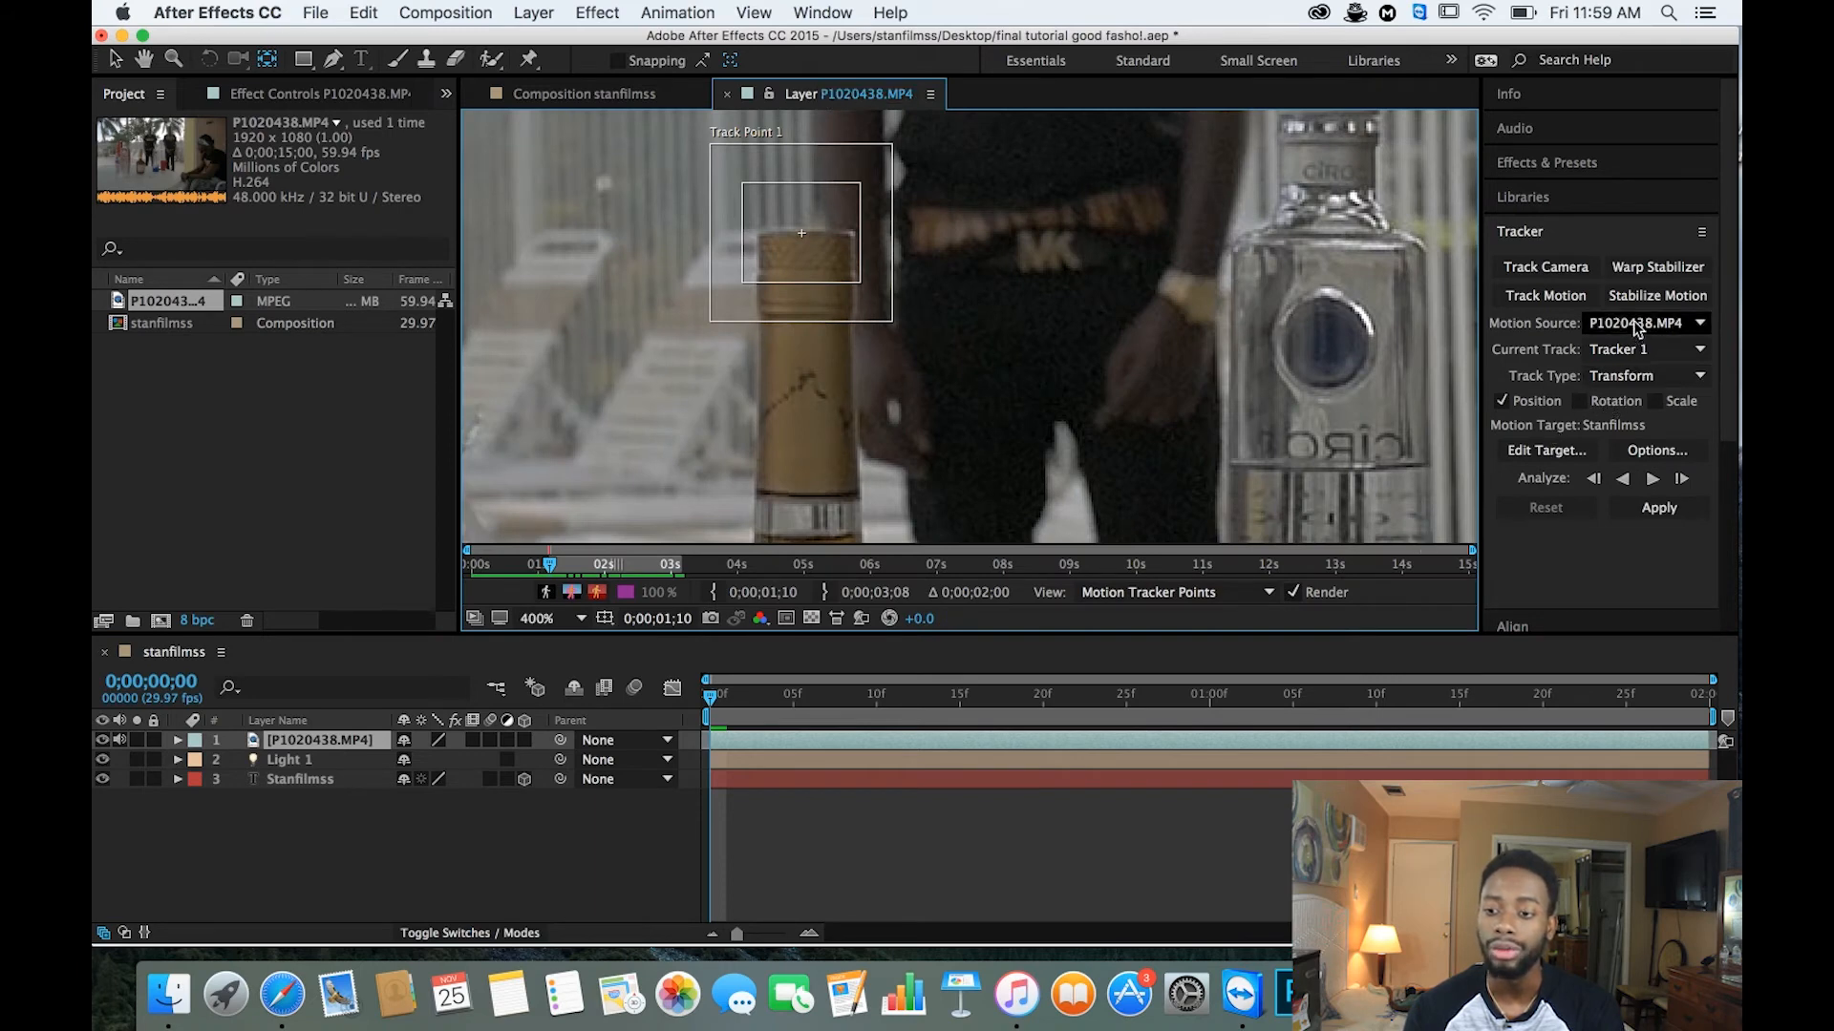
left_click(1653, 480)
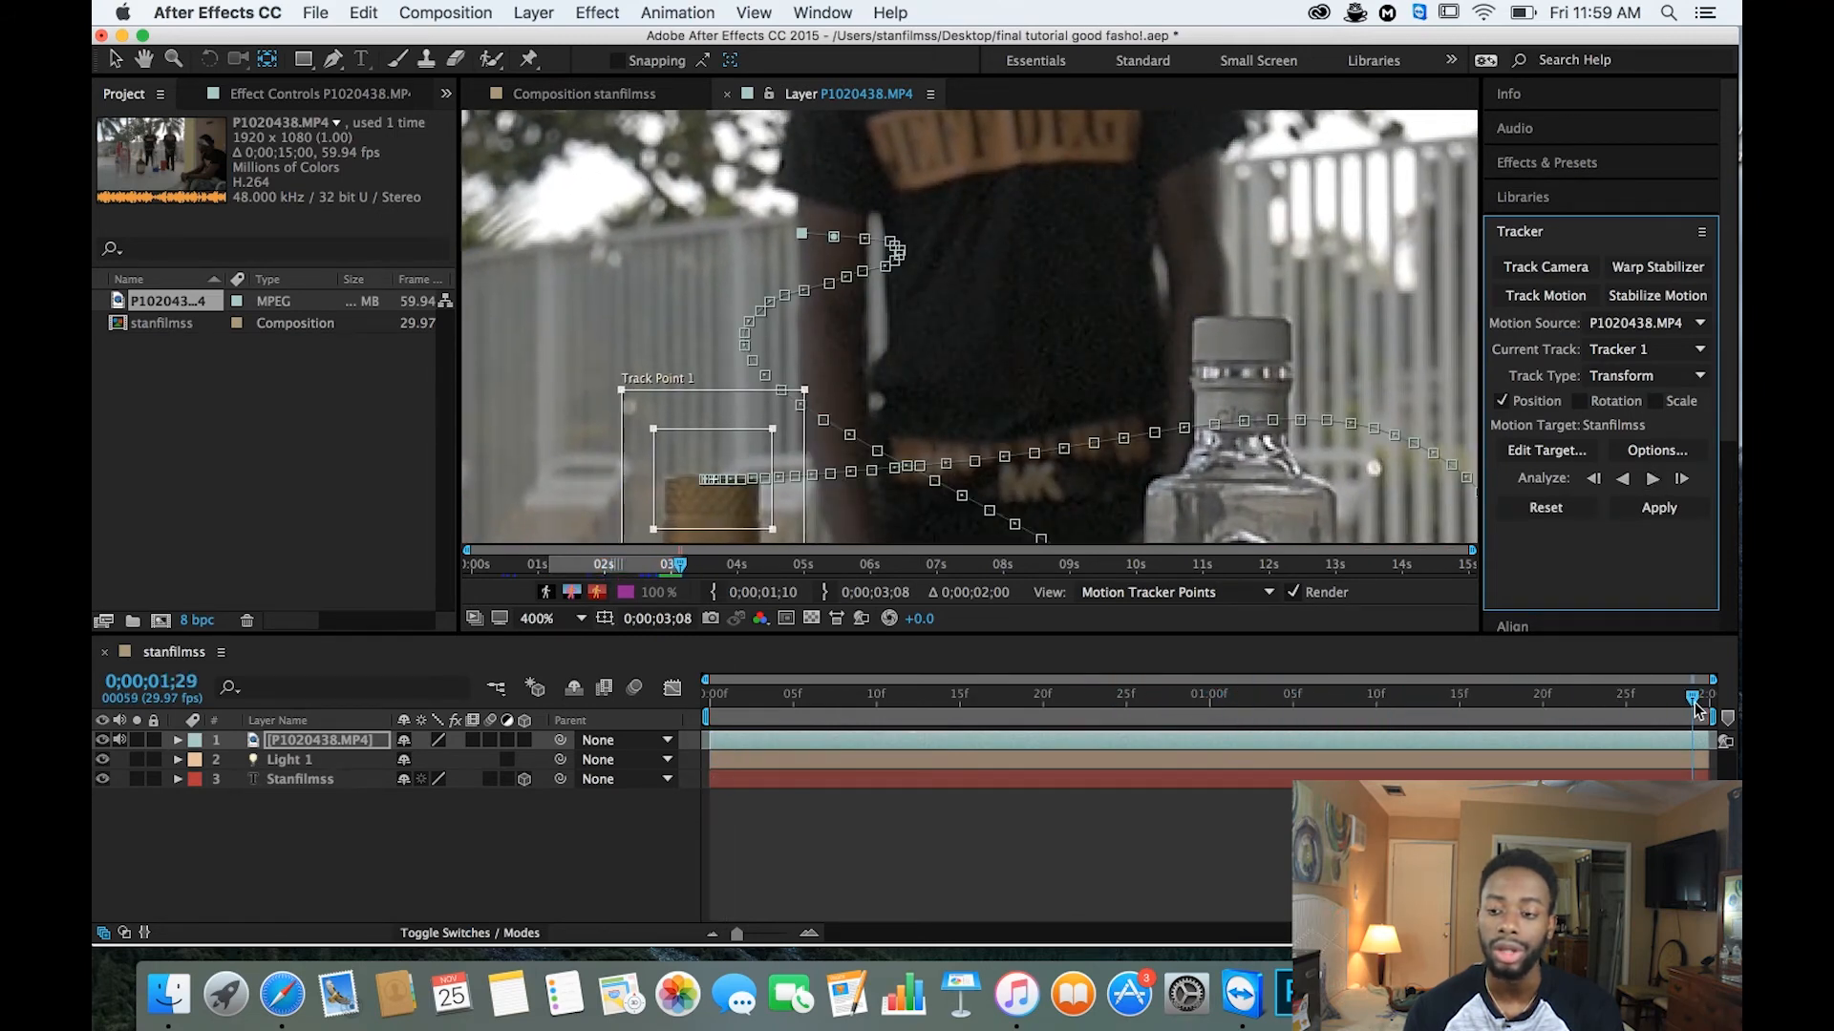
left_click_drag(1693, 698, 1426, 712)
left_click(1578, 726)
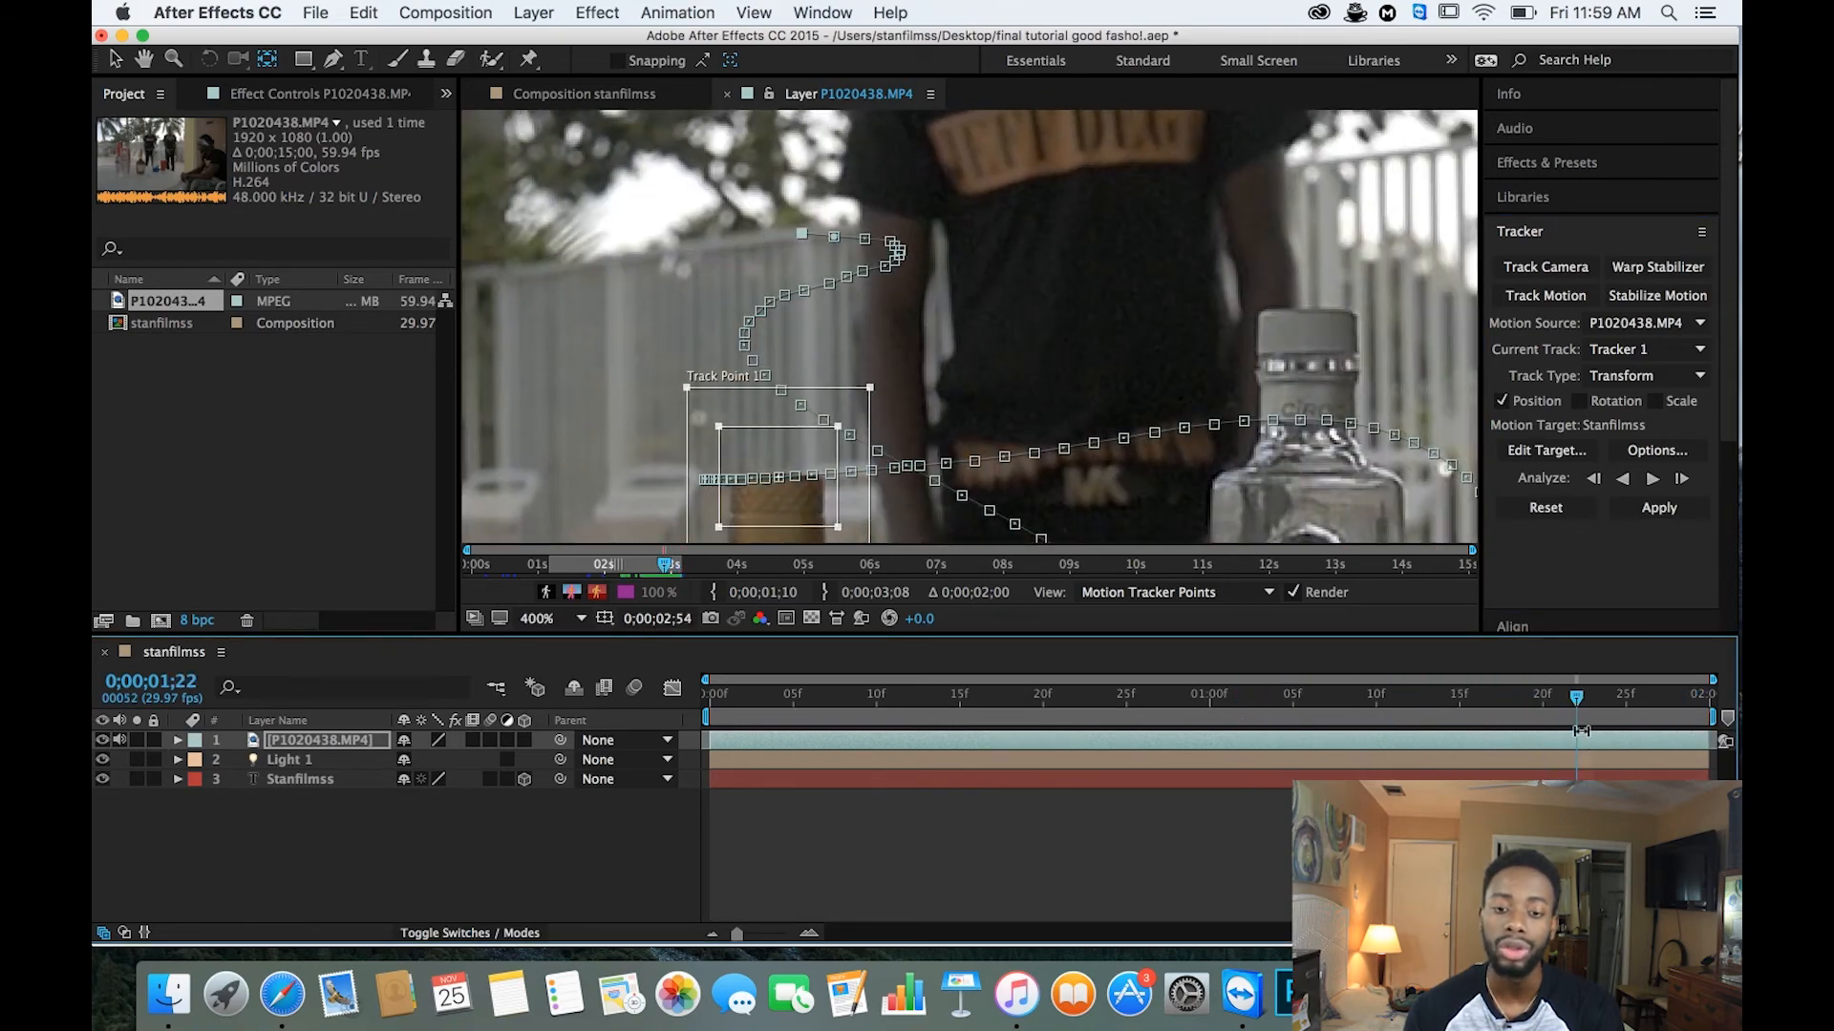
key("slash")
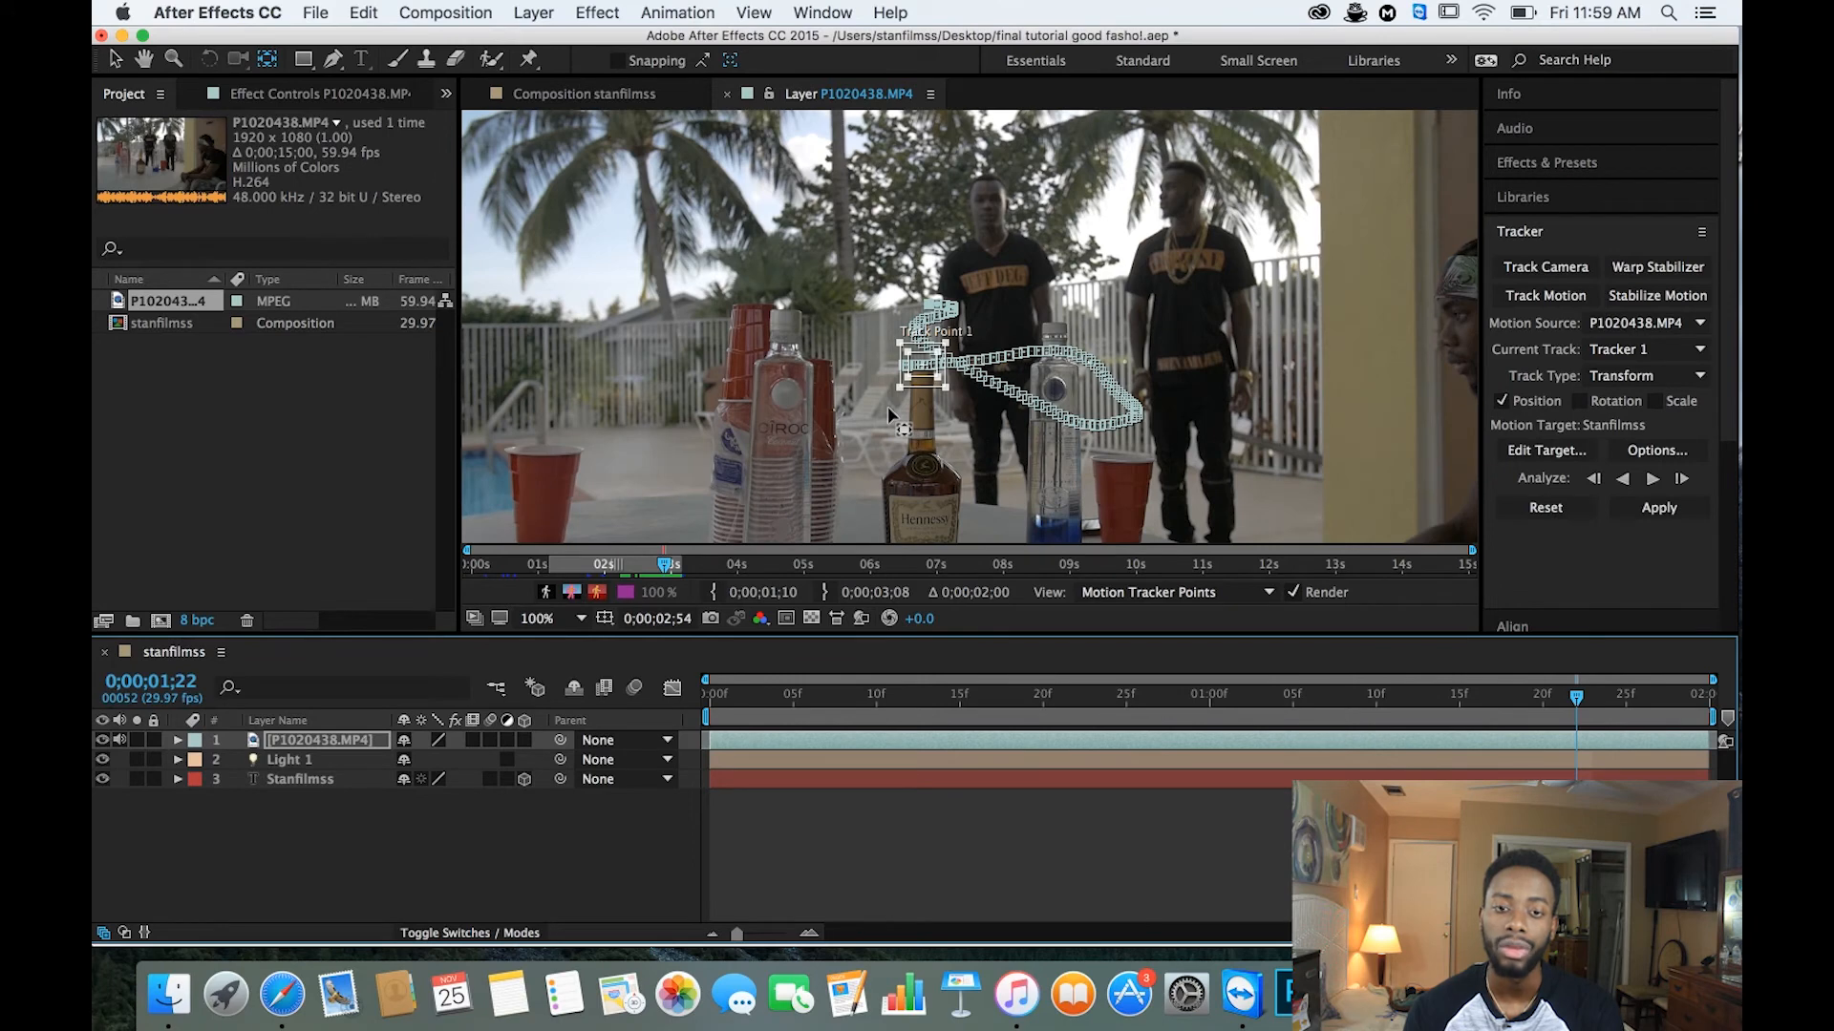
Add a new null object layer to the composition
left_click(540, 14)
mouse_move(553, 44)
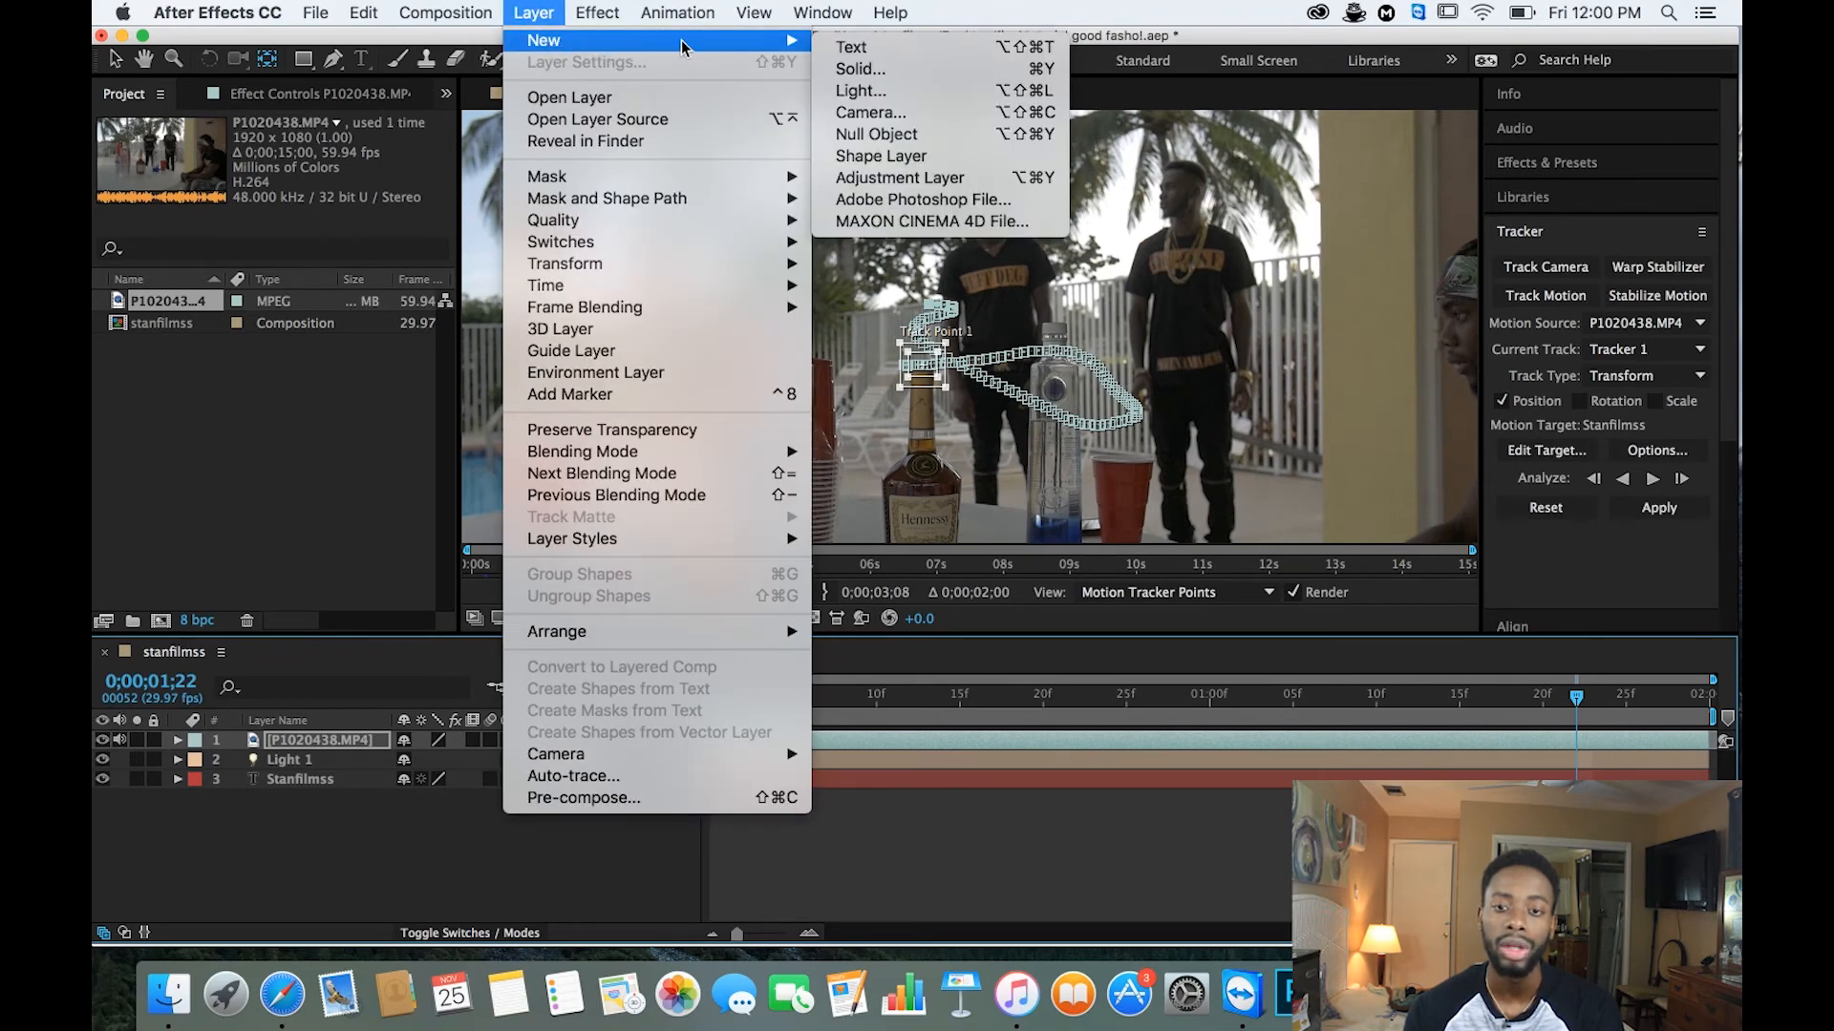
left_click(900, 135)
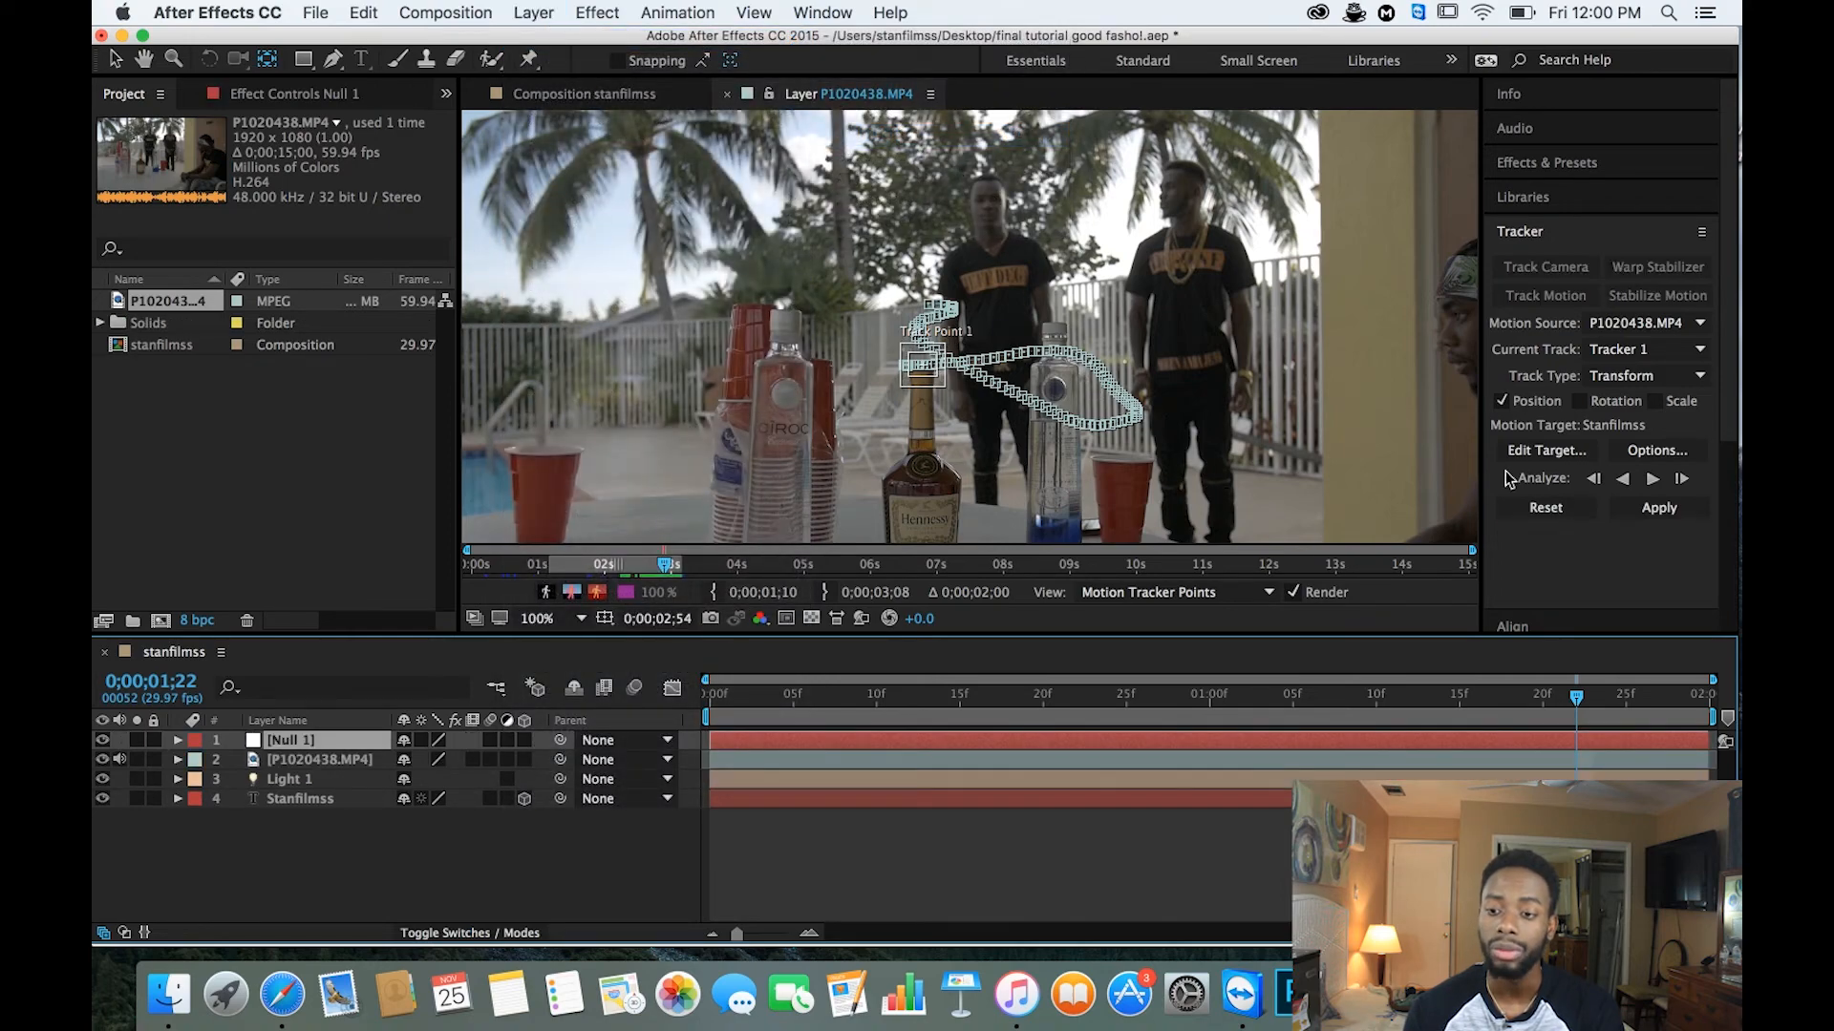
Keep the Stanfilmss text layer as the motion target, apply the tracking in X and Y, and check the tracked text
left_click(1528, 455)
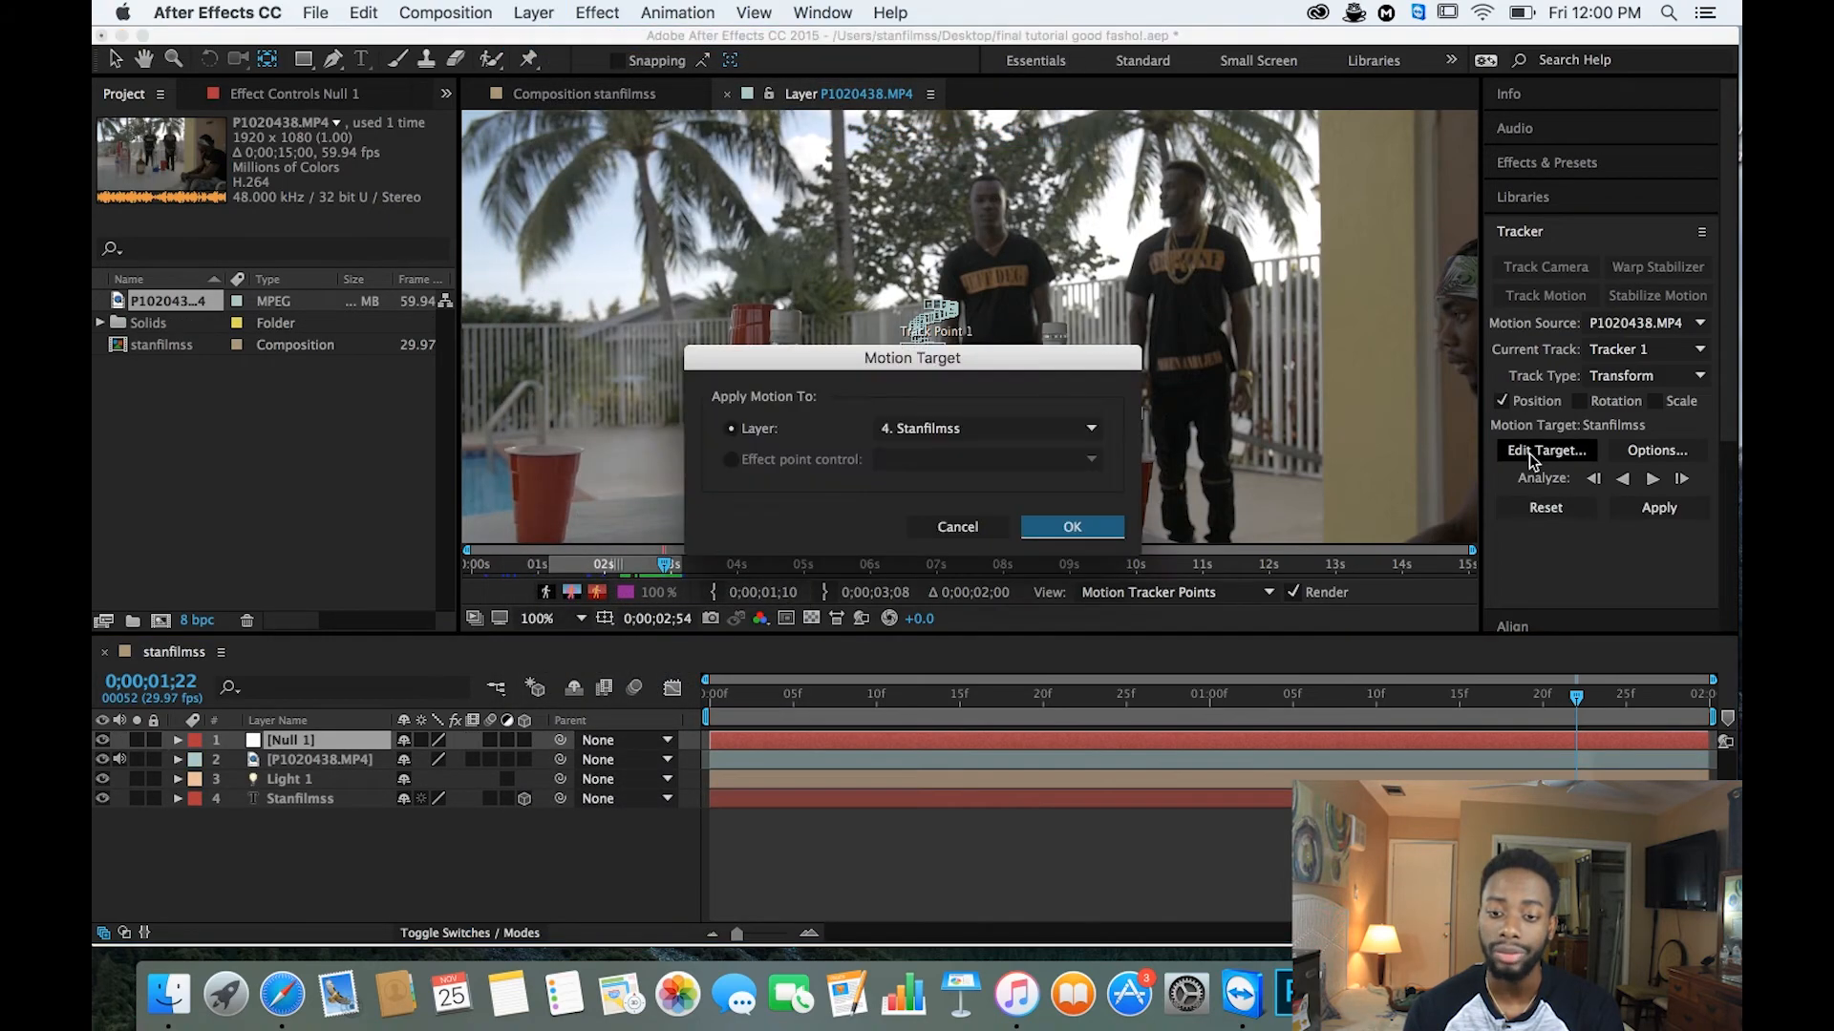
left_click(971, 427)
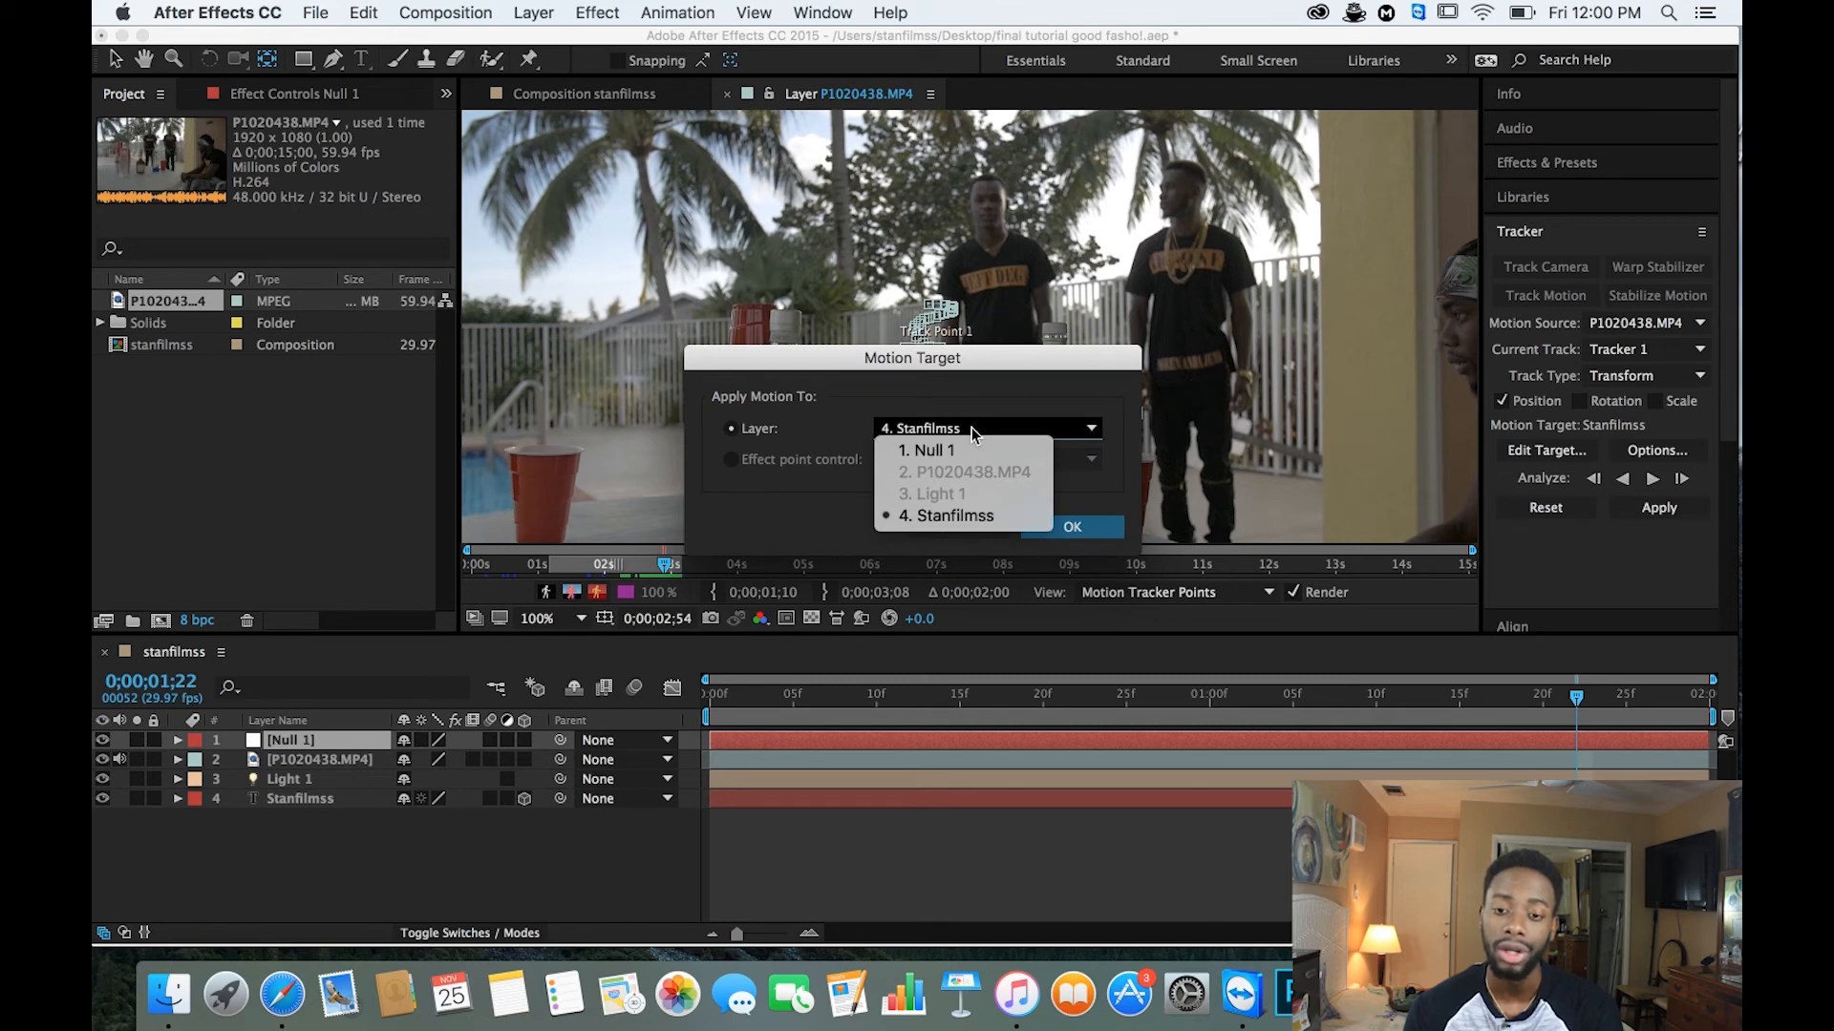
left_click(971, 427)
left_click(1054, 527)
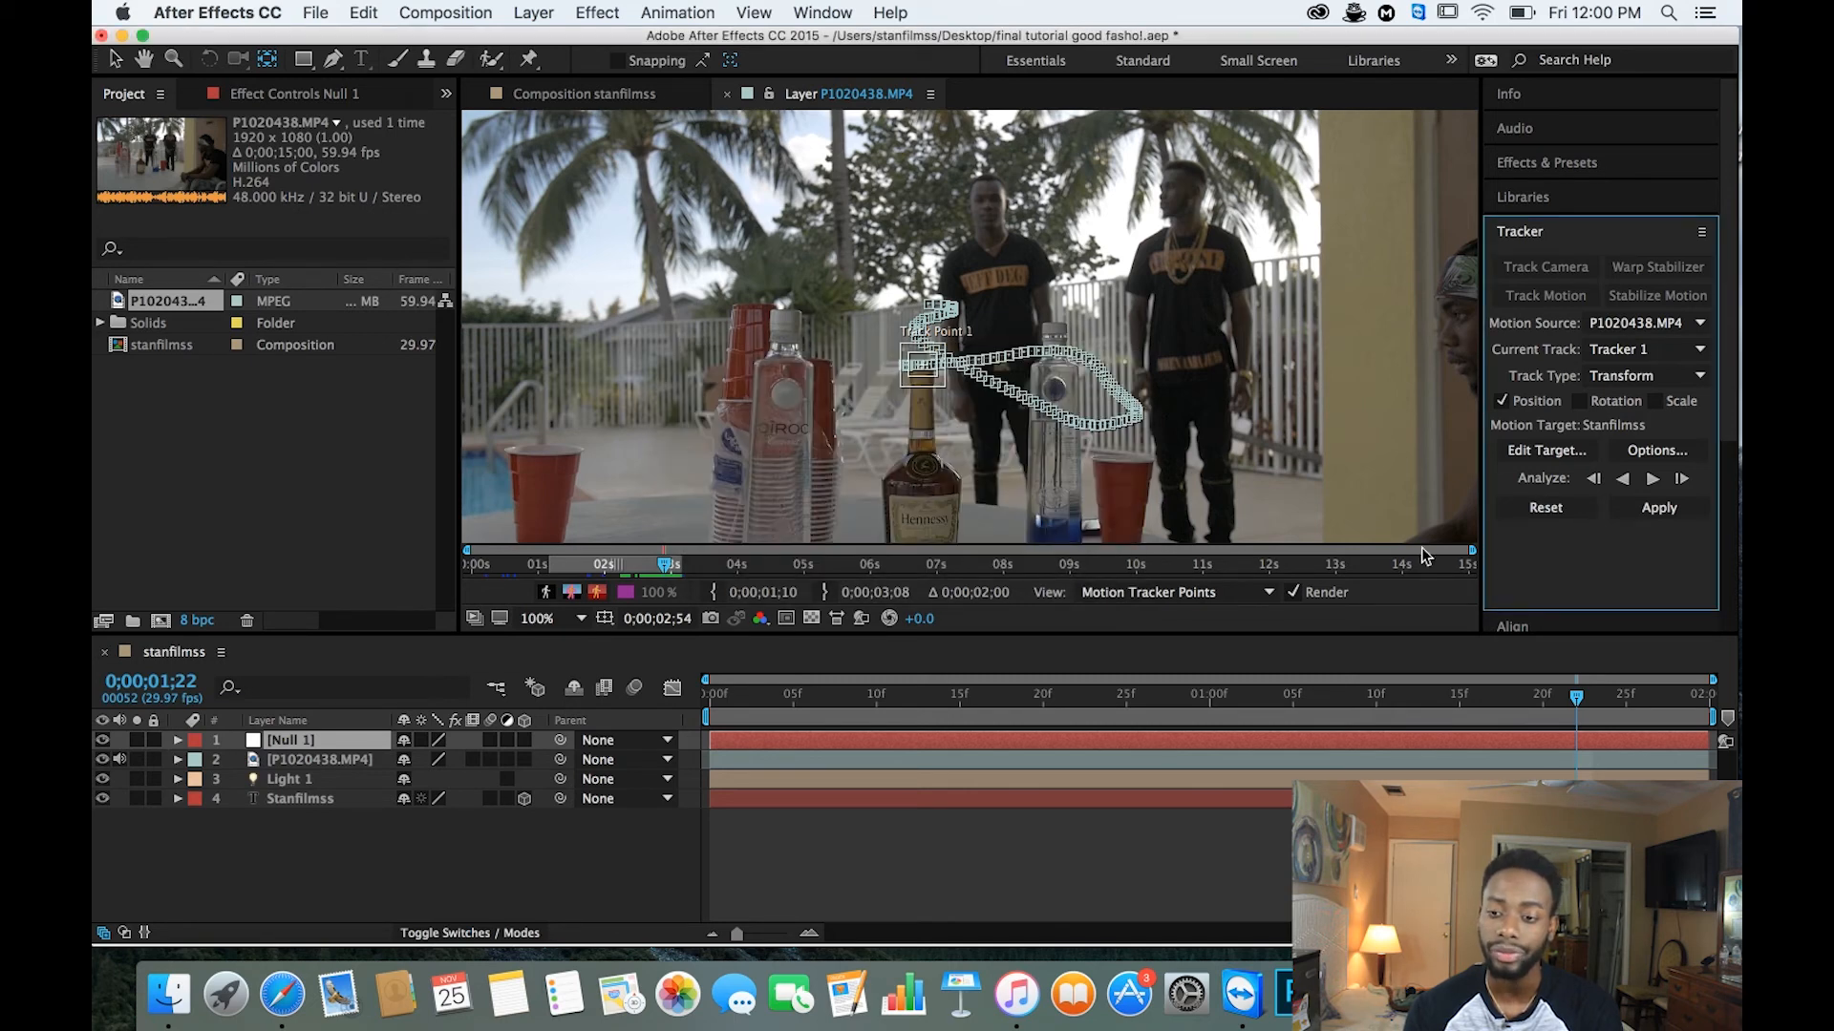
left_click(1660, 511)
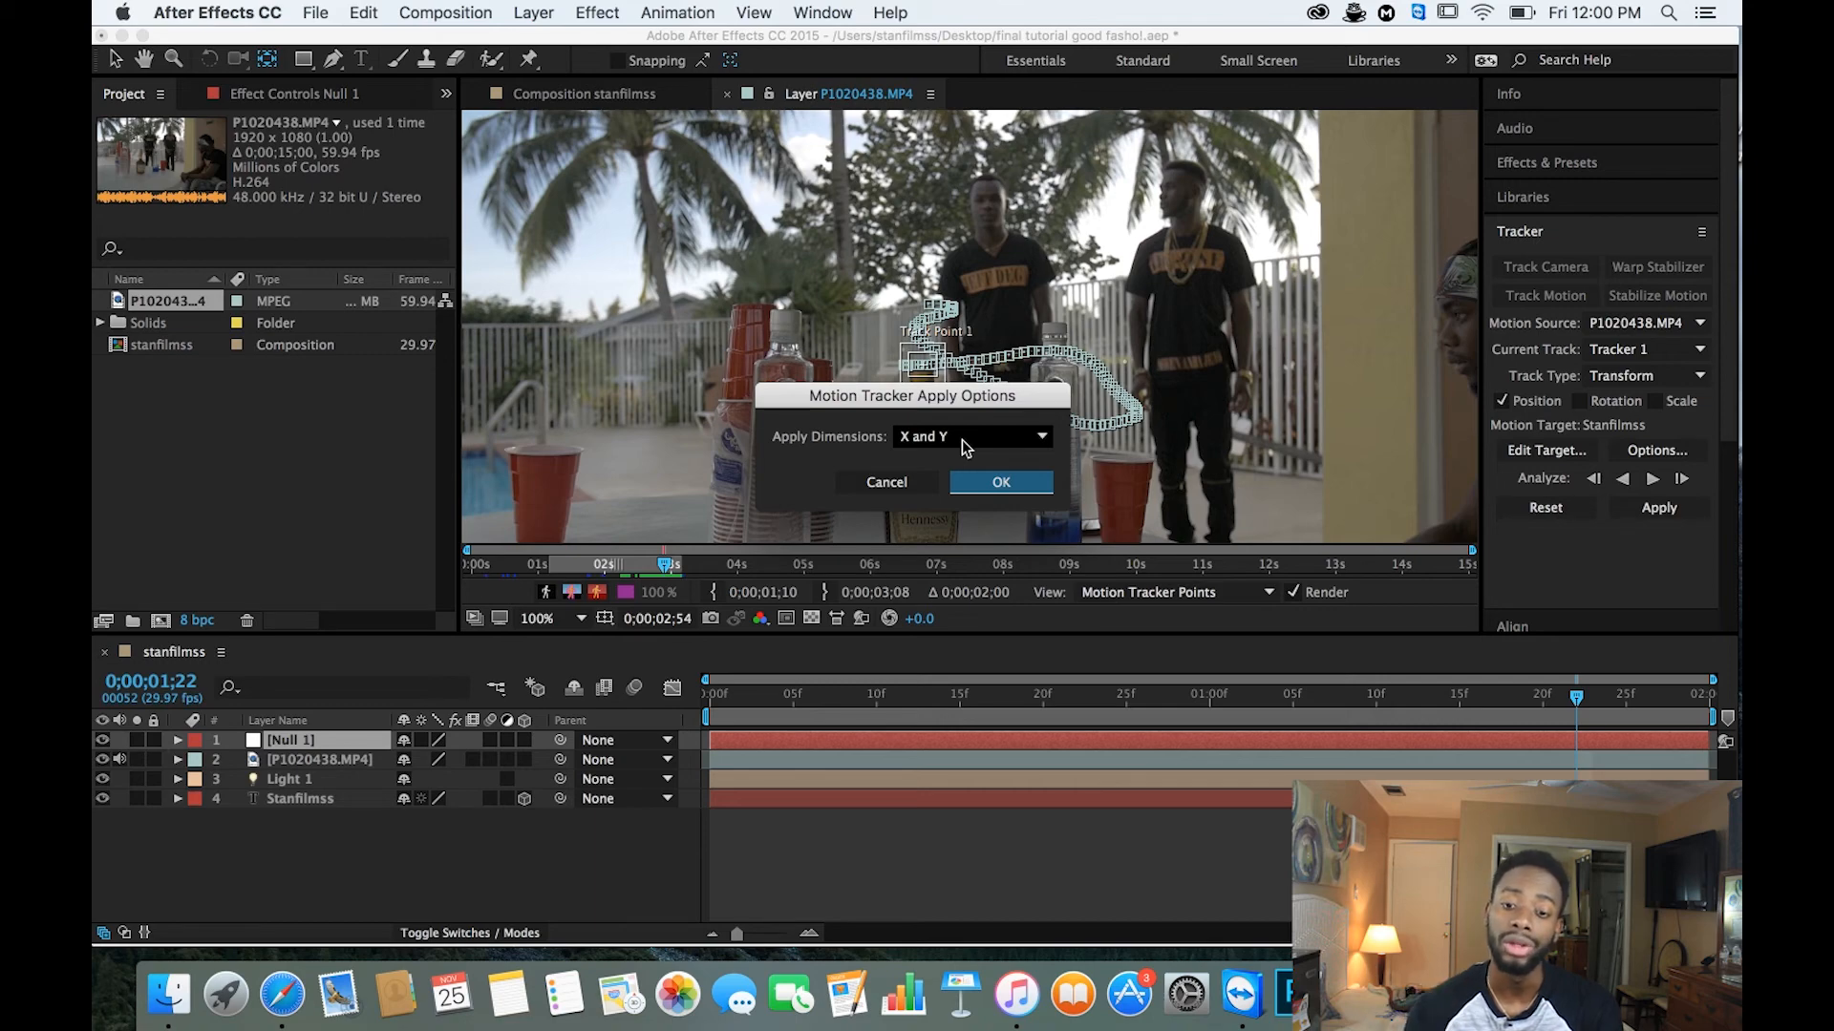
left_click(994, 482)
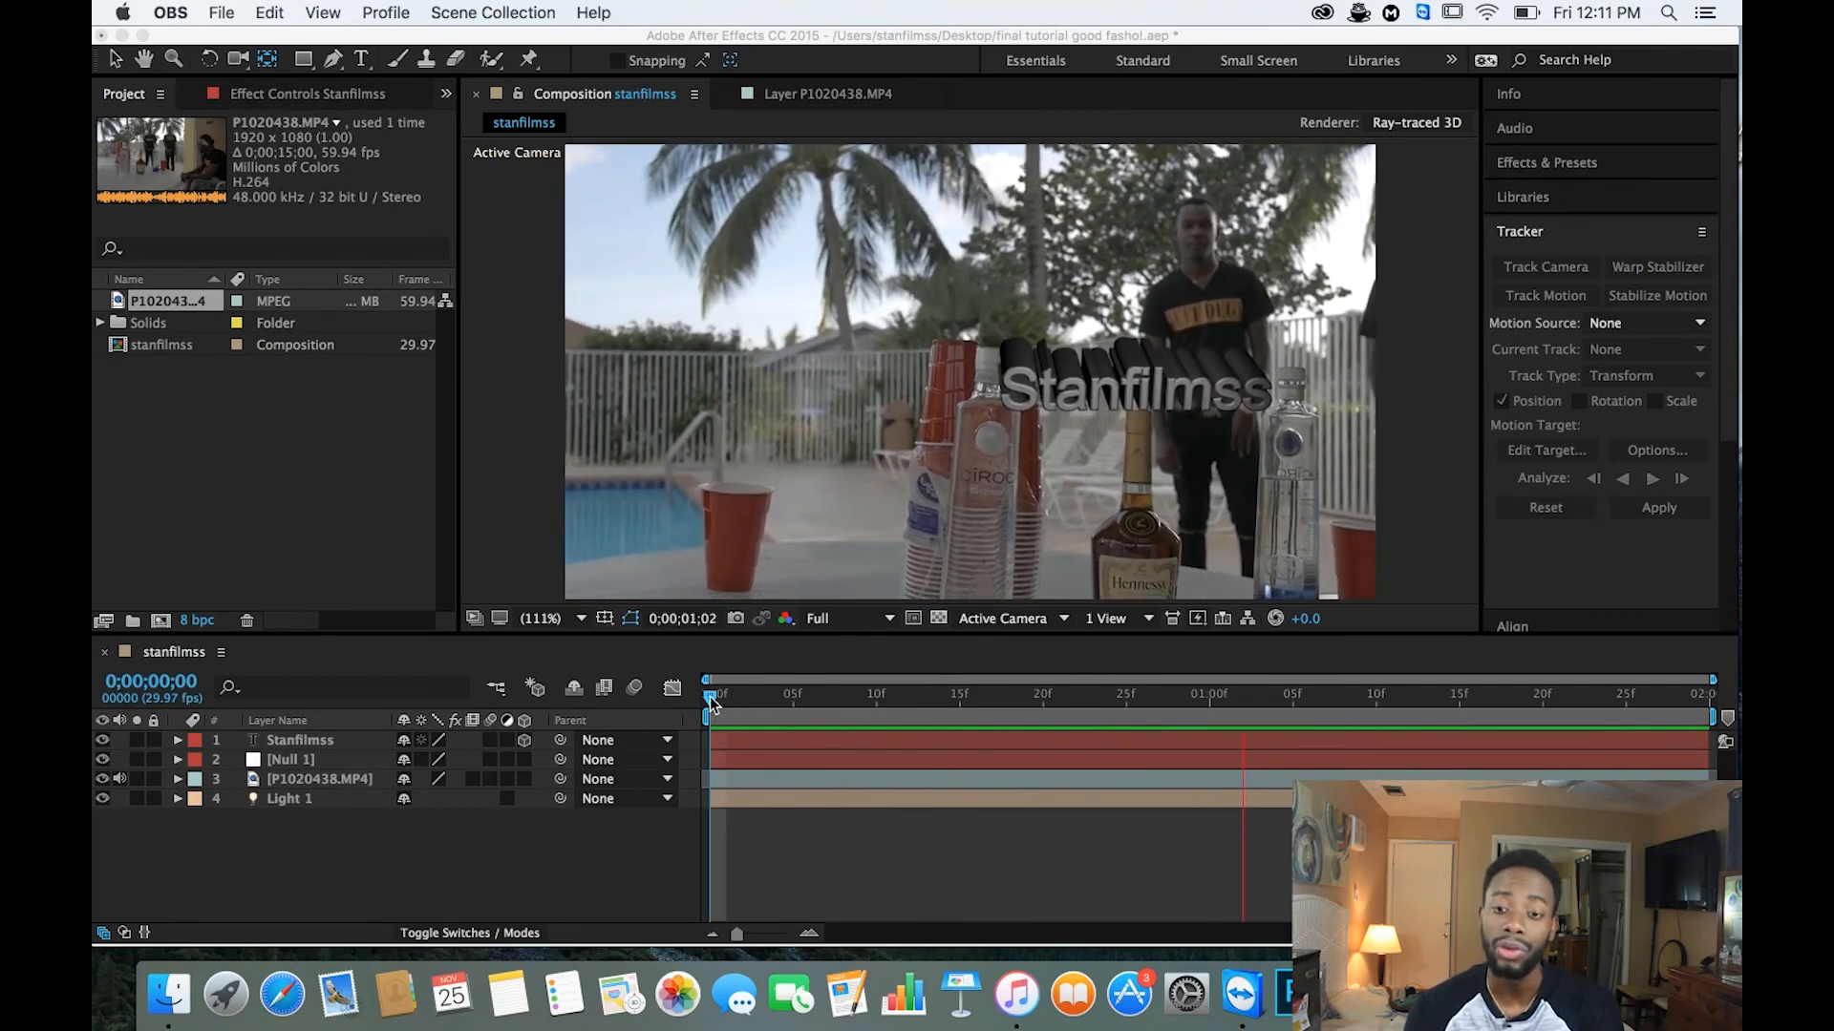
left_click_drag(708, 696, 922, 724)
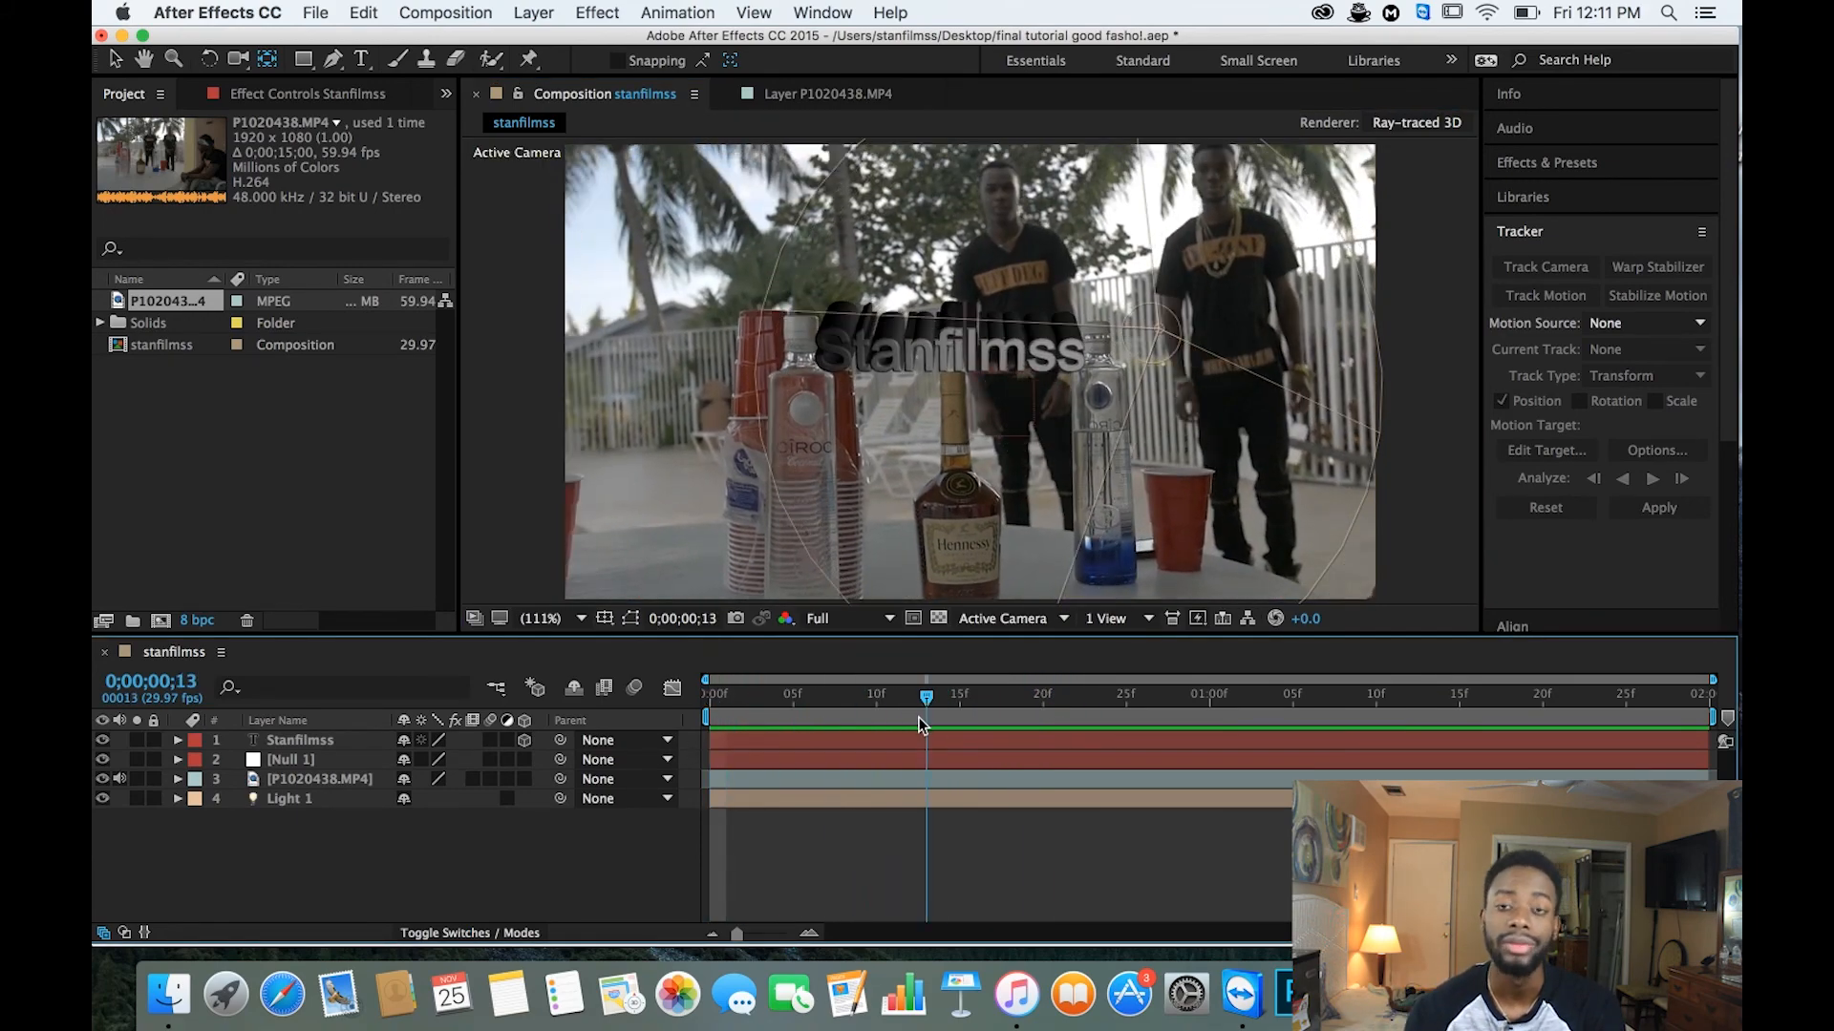